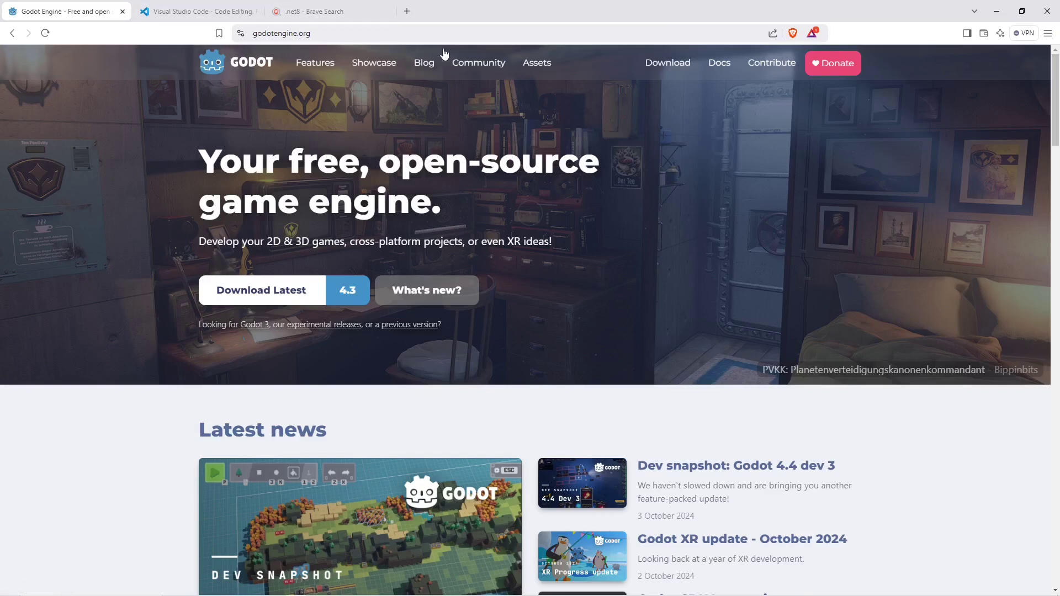
Step: Download the Godot 4.3 .NET Windows zip (Godot_v4.3-stable_mono_win64) into Downloads
click(330, 298)
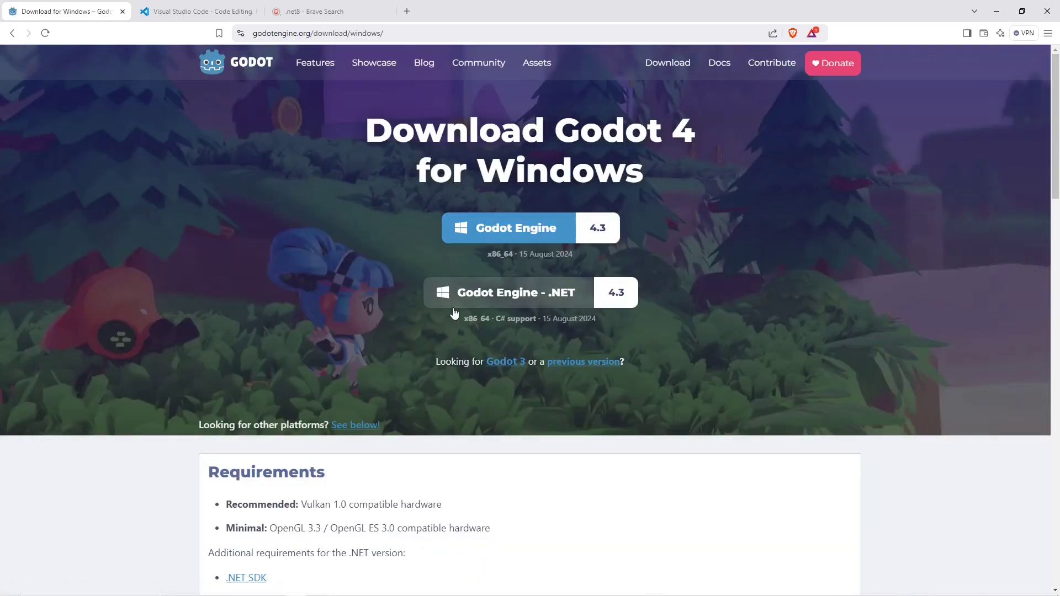
click(559, 298)
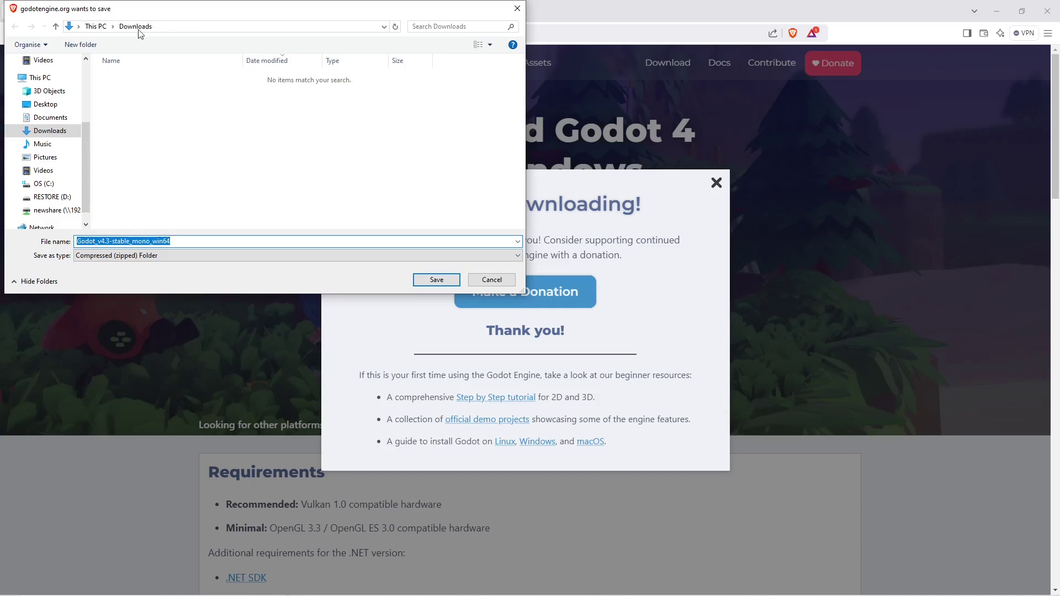
click(436, 281)
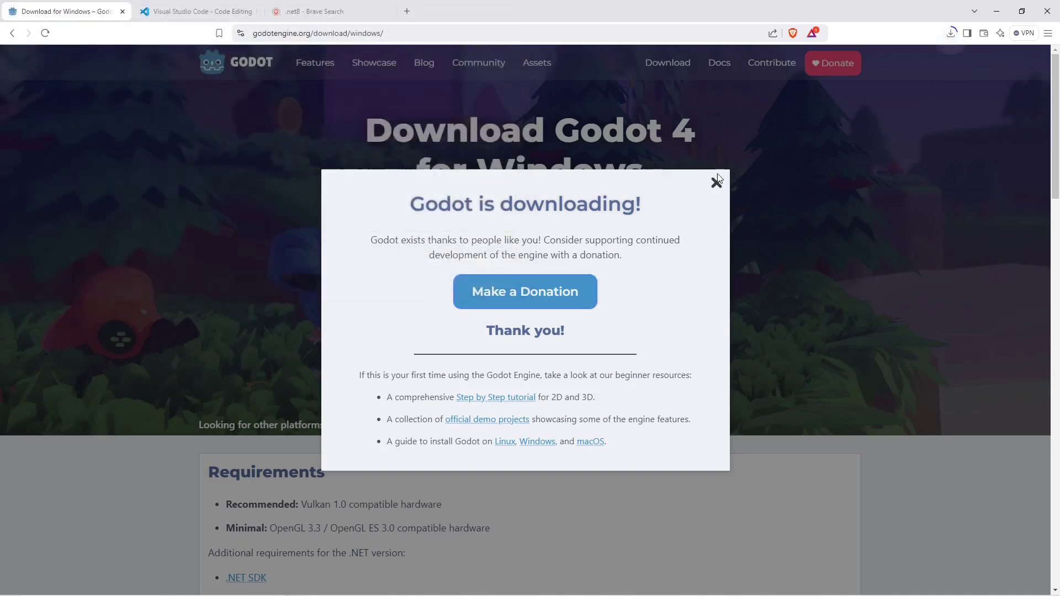
Step: Save the Visual Studio Code Windows installer (VSCodeUserSetup-x64-1.95.2.exe) to Downloads
key(Escape)
click(220, 14)
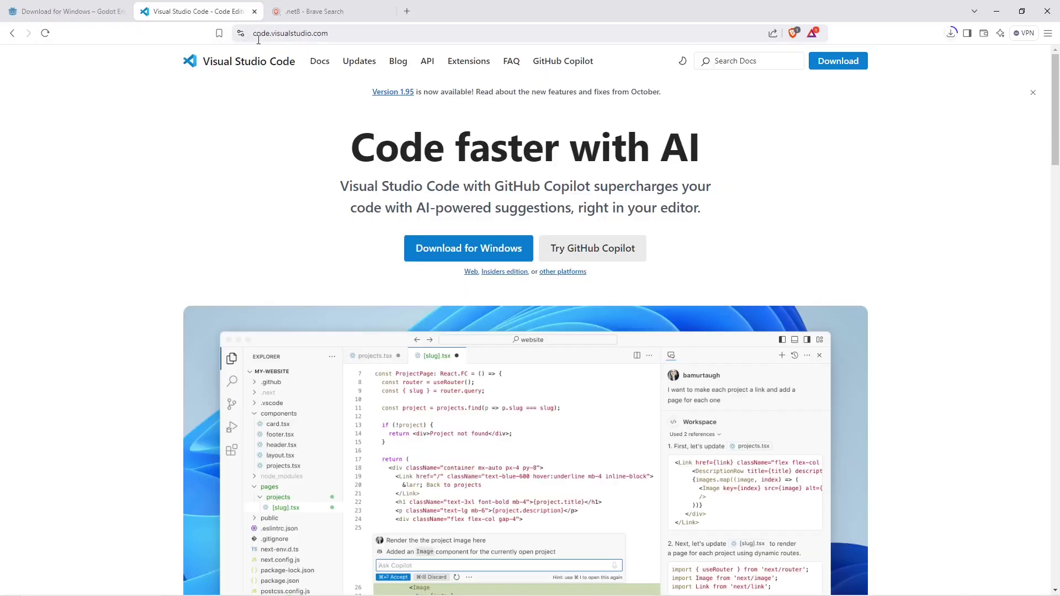
click(455, 247)
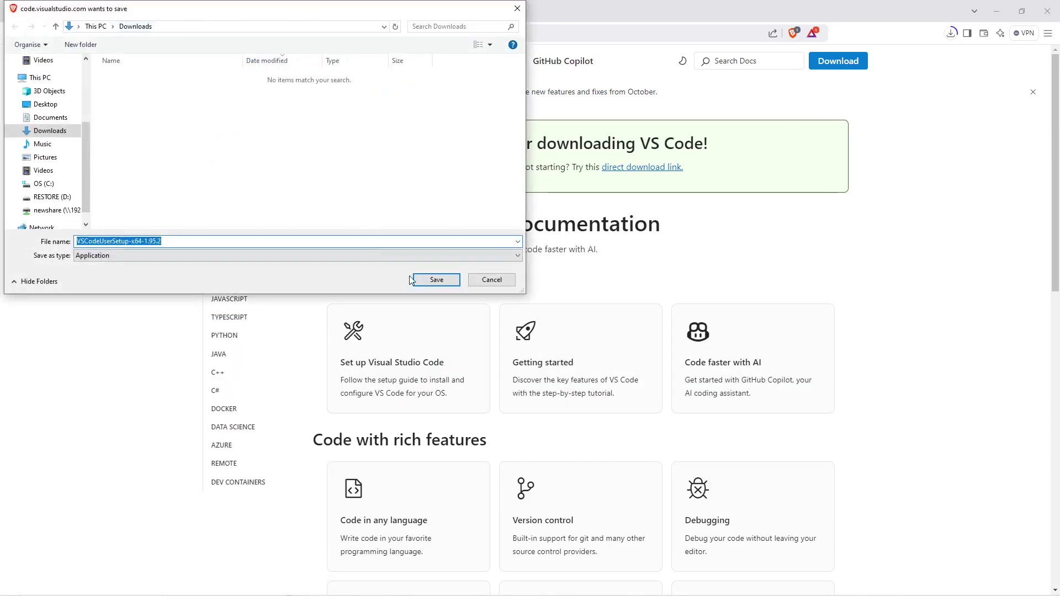
click(441, 280)
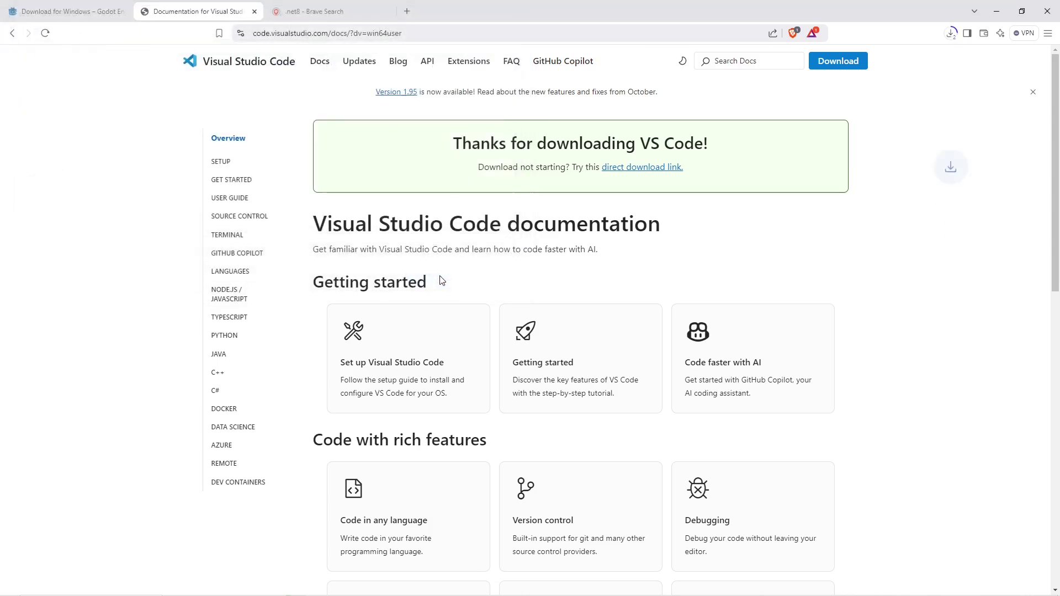
Step: Save the .NET 8.0 SDK Windows x64 installer (dotnet-sdk-8.0.403-win-x64.exe) to Downloads
click(317, 11)
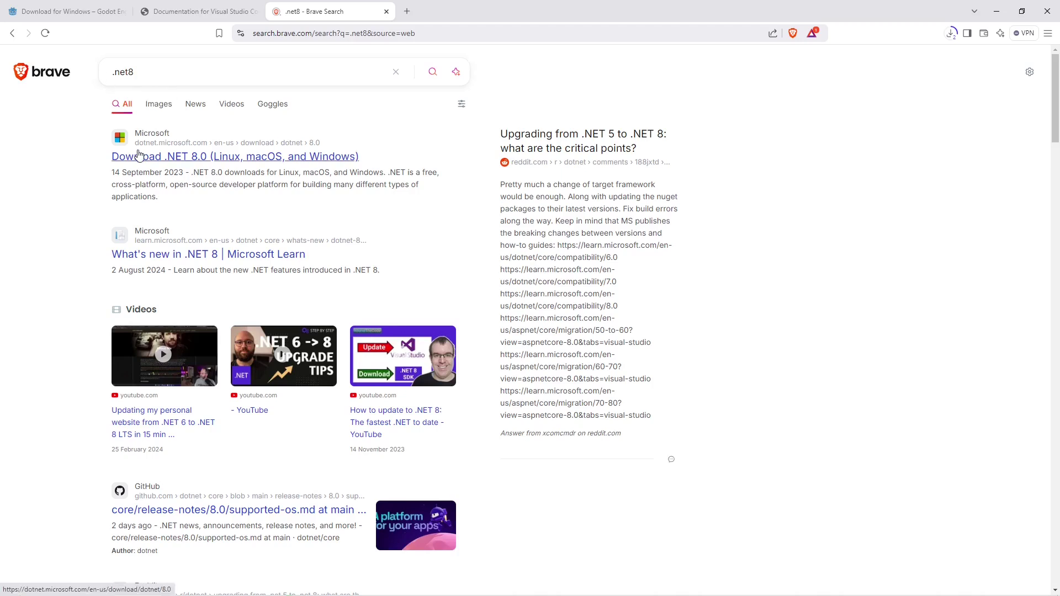
click(254, 160)
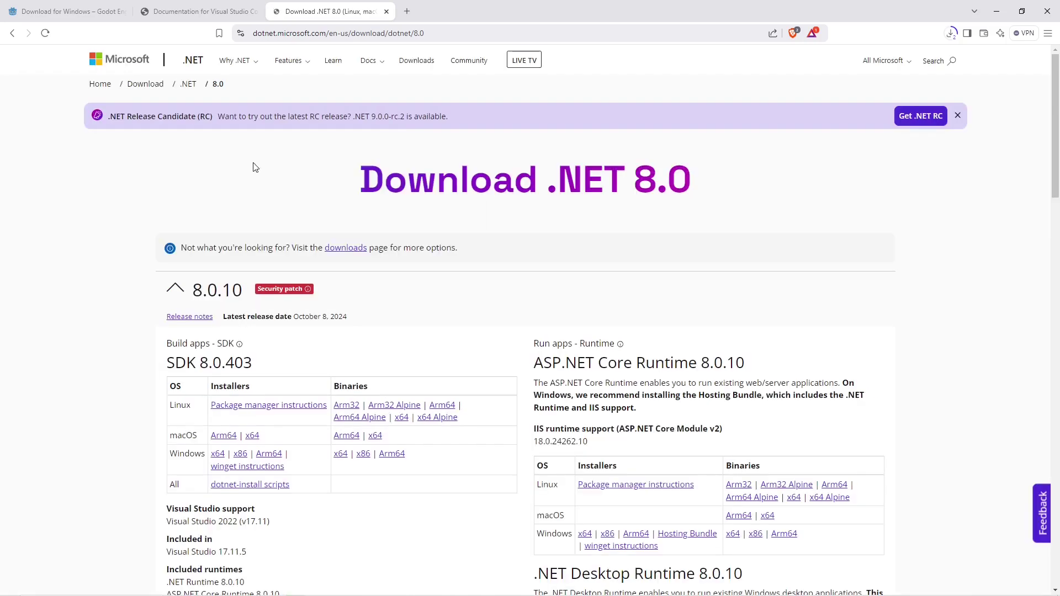
click(218, 454)
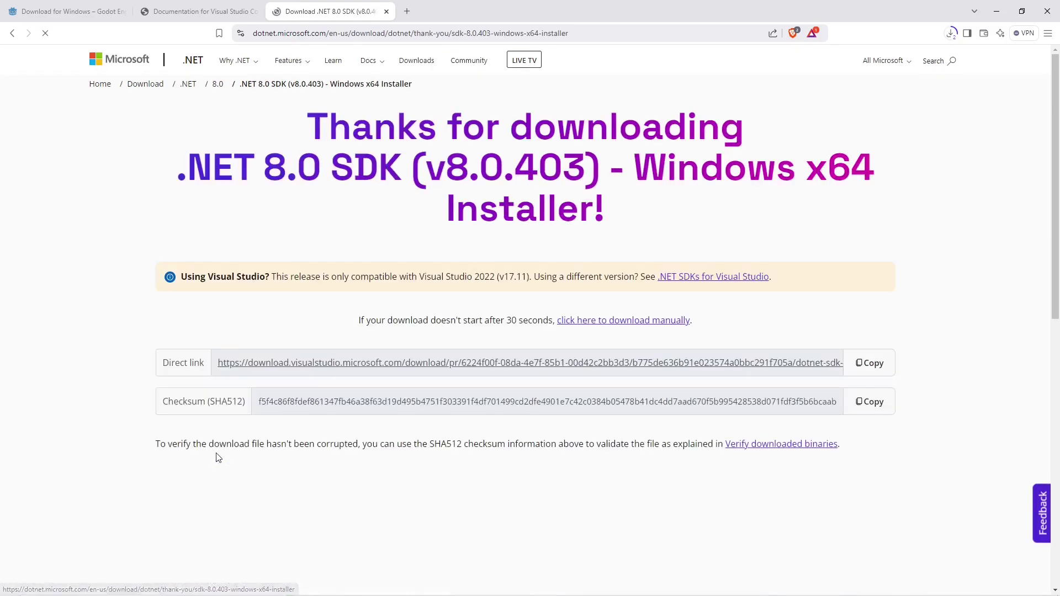
click(434, 278)
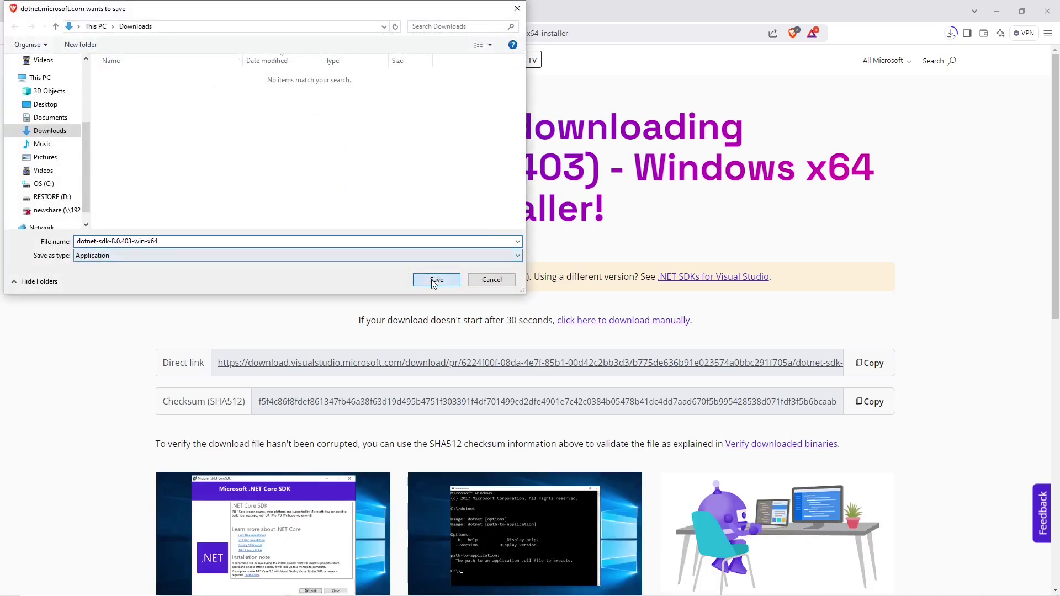
Step: Copy the Godot_v4.3-stable_mono_win64 folder out of the downloaded zip into C:\Godot
click(951, 33)
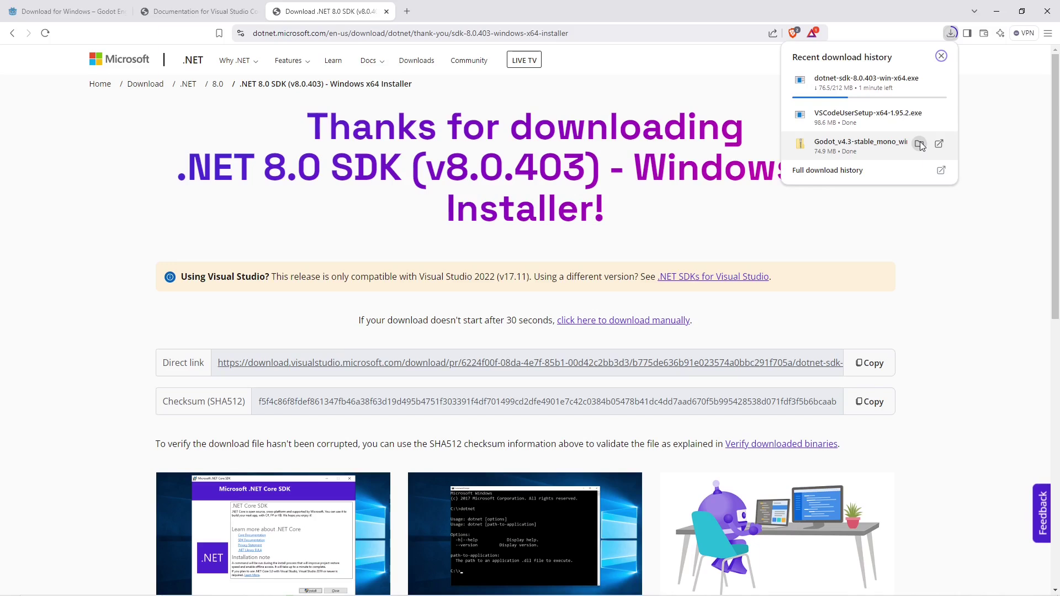
click(919, 144)
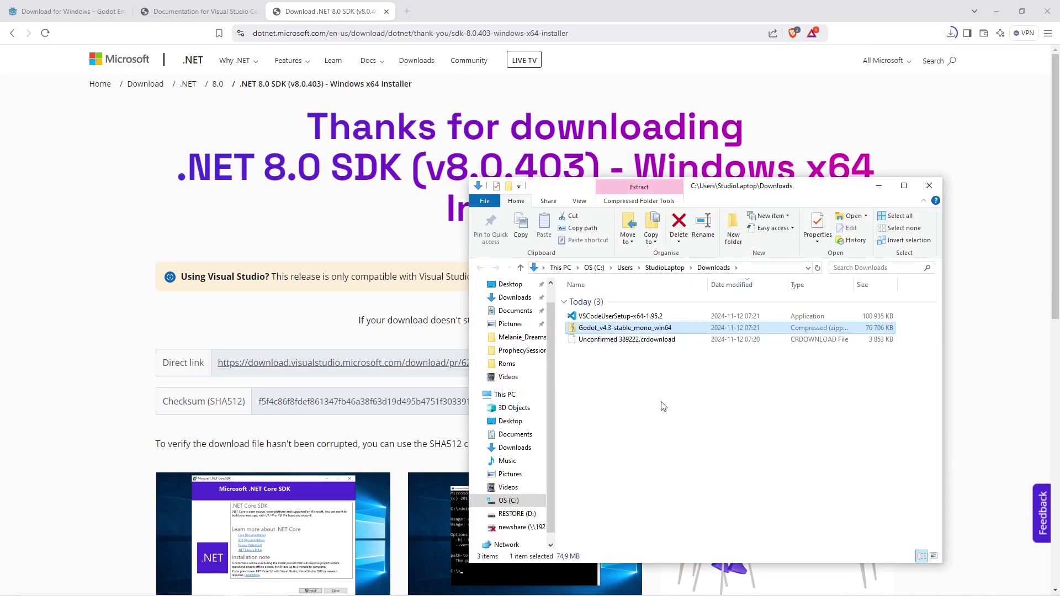
double_click(638, 330)
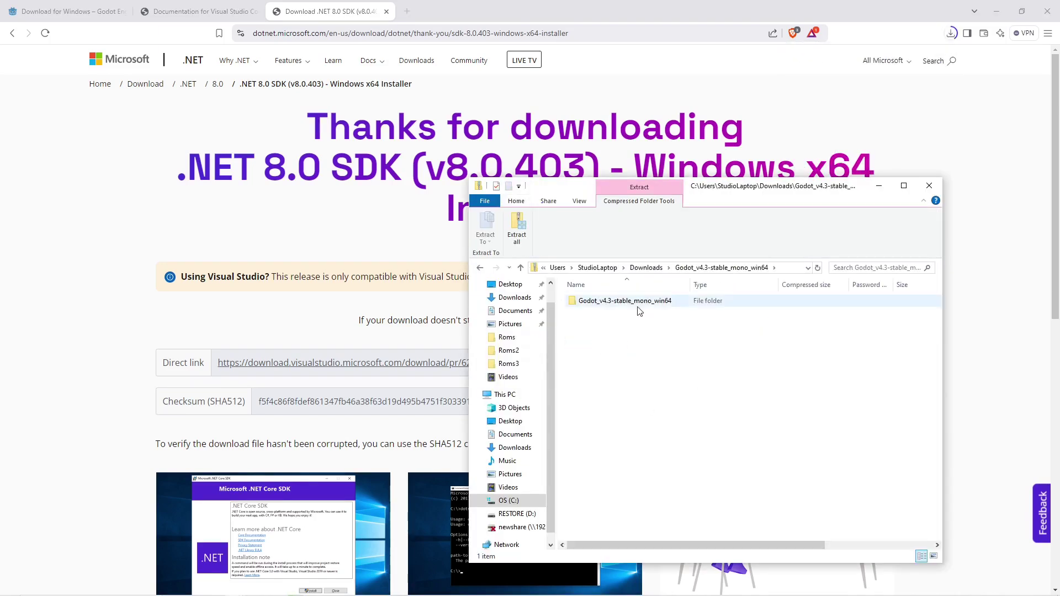
right_click(638, 304)
click(662, 352)
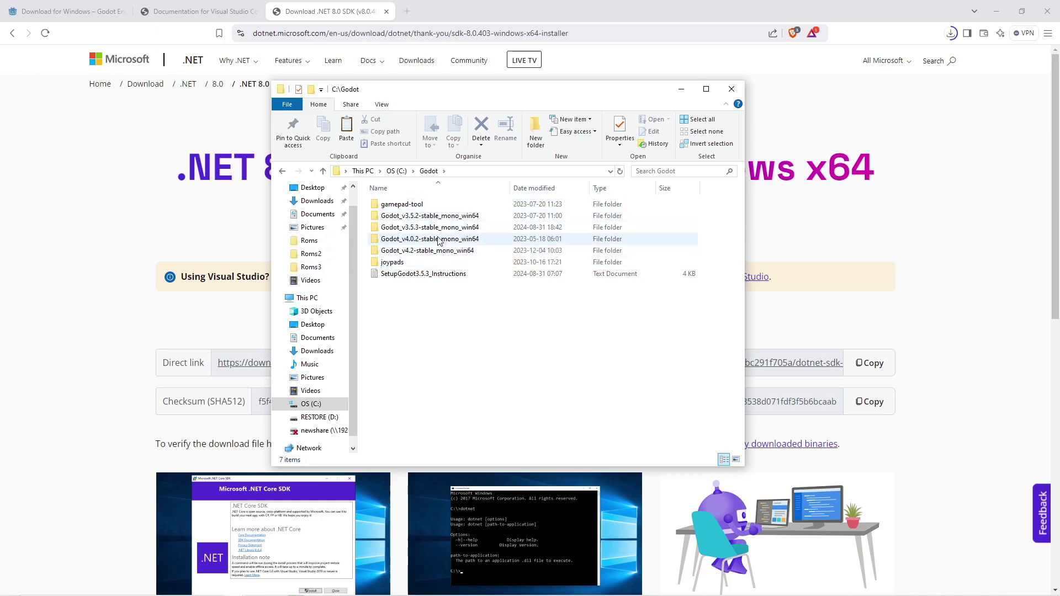
right_click(423, 299)
click(478, 374)
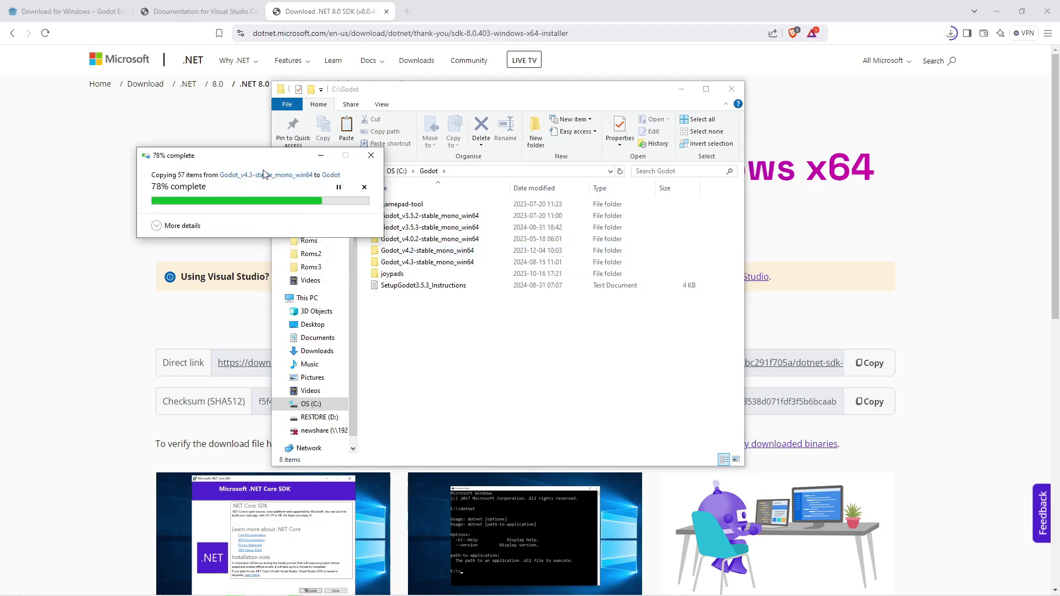
Step: Put a shortcut to the Godot_v4.3-stable_mono_win64 executable at the desktop's top-left
click(419, 264)
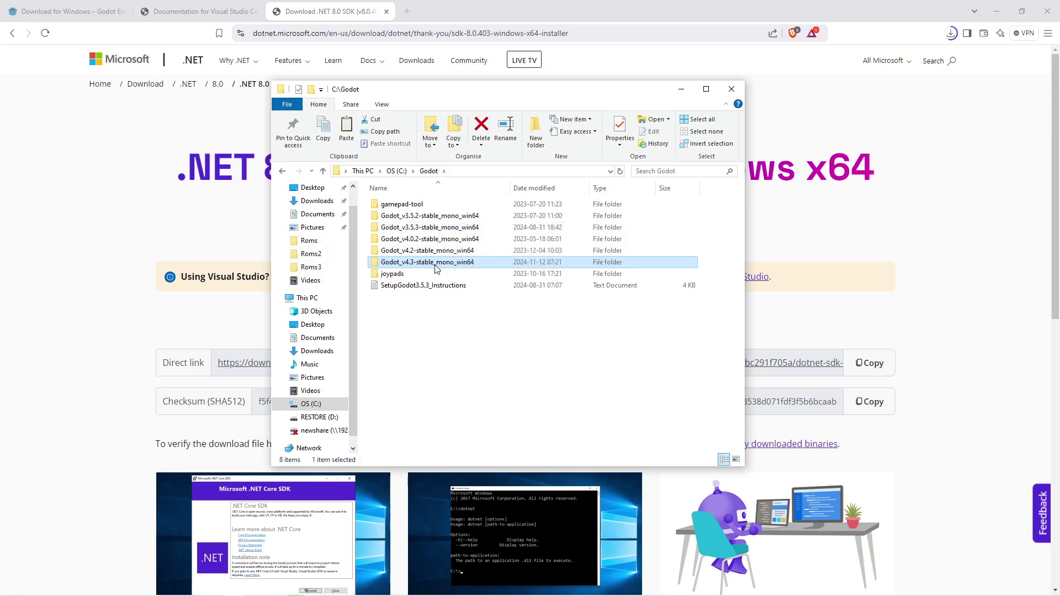
double_click(436, 263)
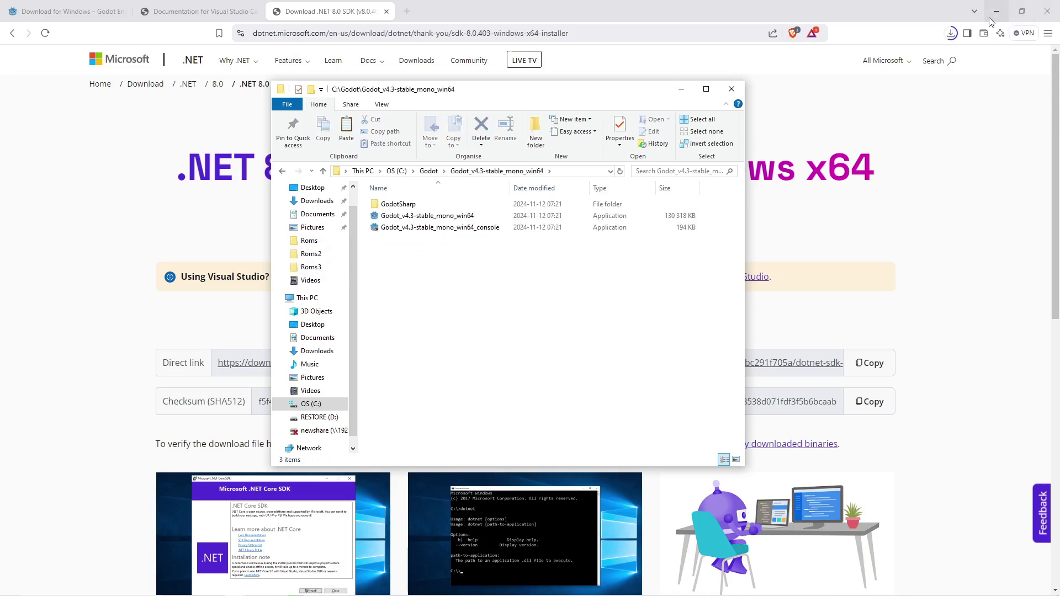
click(996, 15)
click(435, 216)
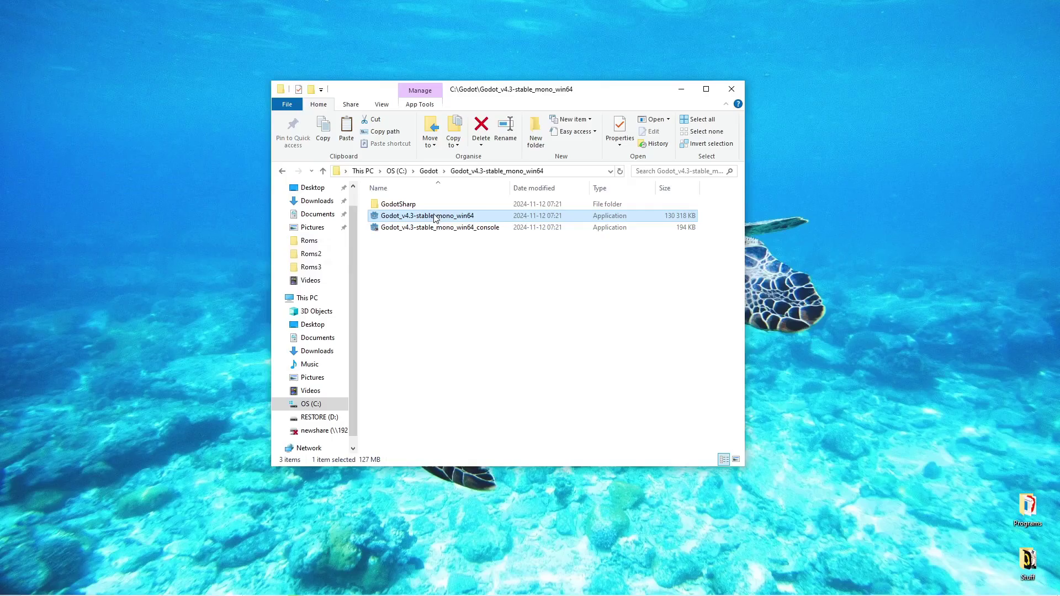
drag(436, 217, 29, 55)
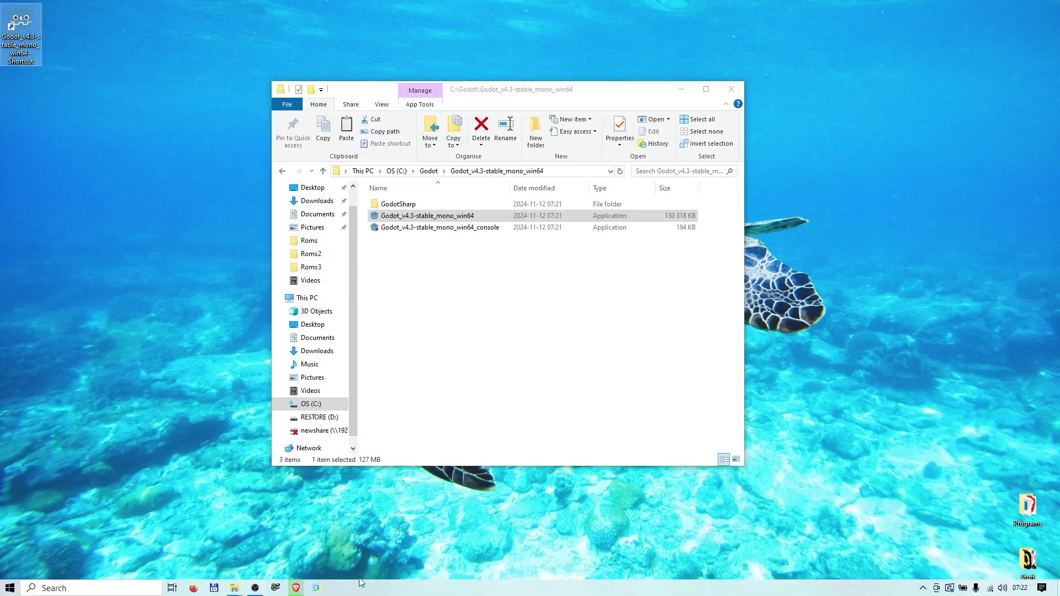
Step: Launch the downloaded dotnet-sdk-8.0.403 installer and begin the .NET SDK installation
click(296, 587)
click(950, 33)
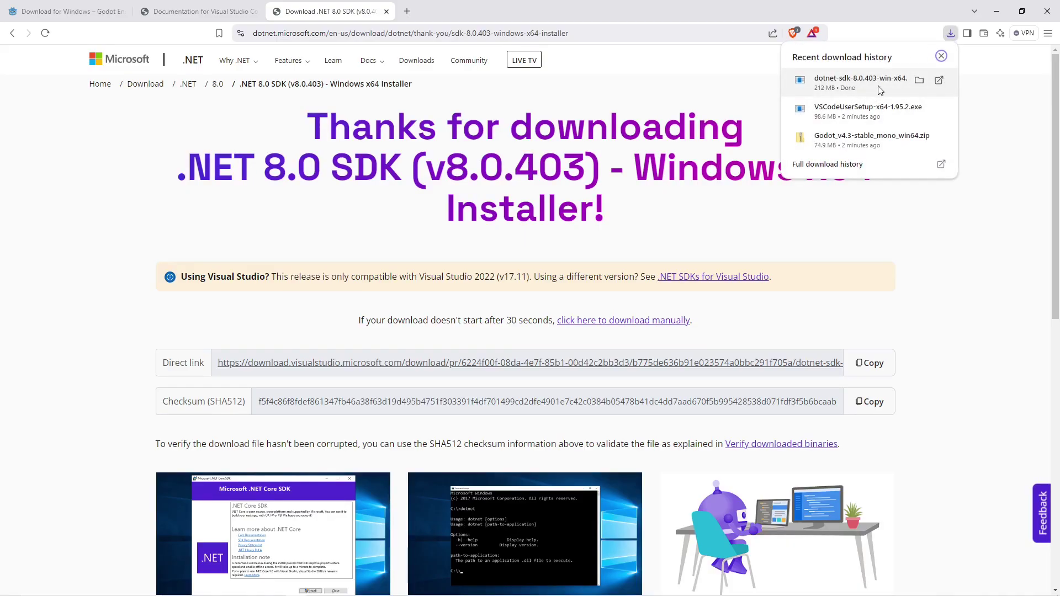
click(882, 87)
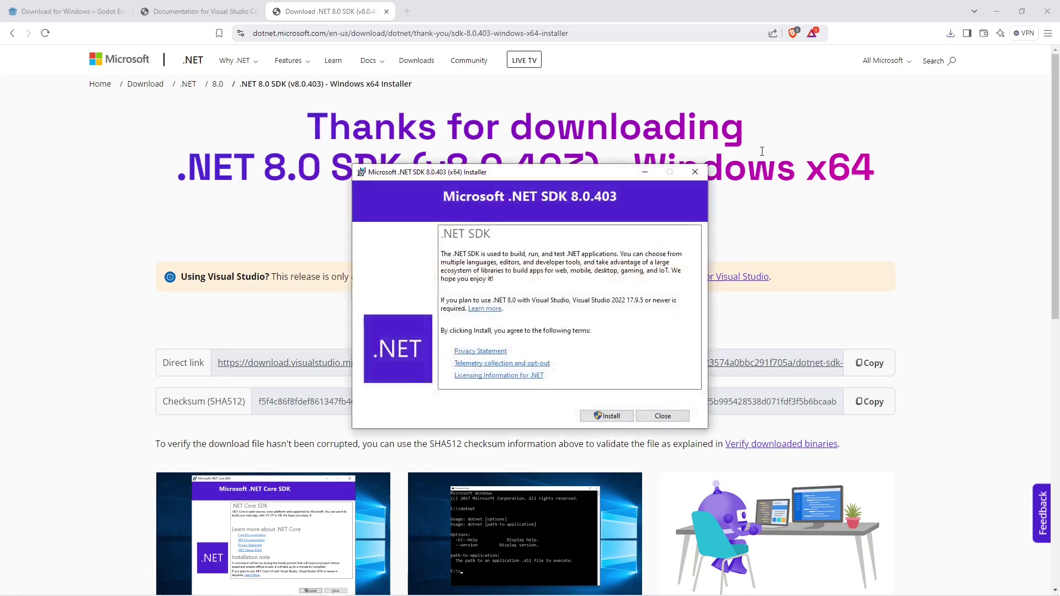
click(608, 416)
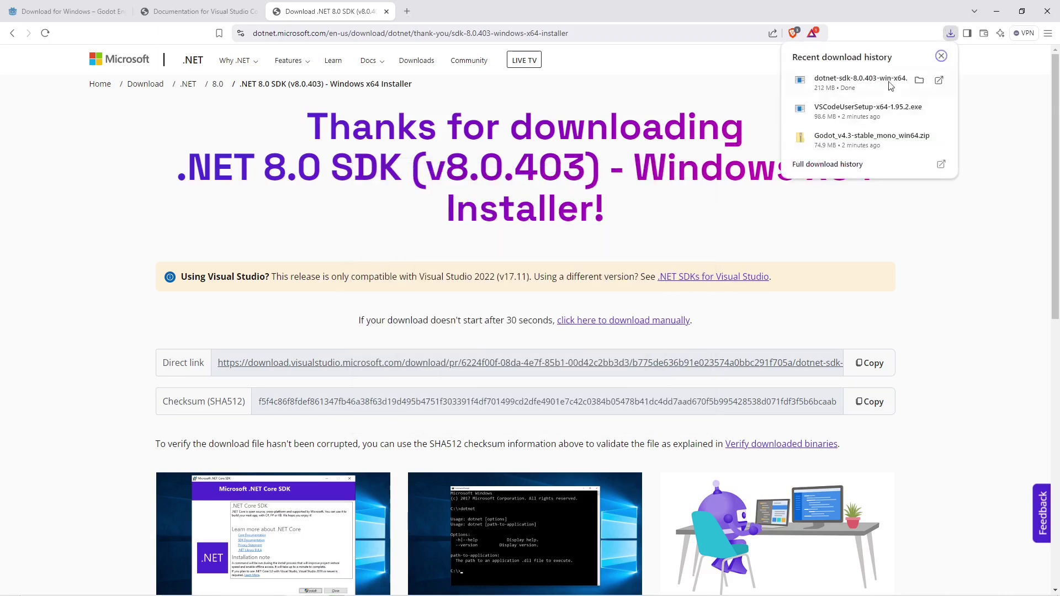
Step: Run VSCodeUserSetup, accept the licence, and install VS Code keeping default location, folder and tasks
click(951, 33)
click(871, 114)
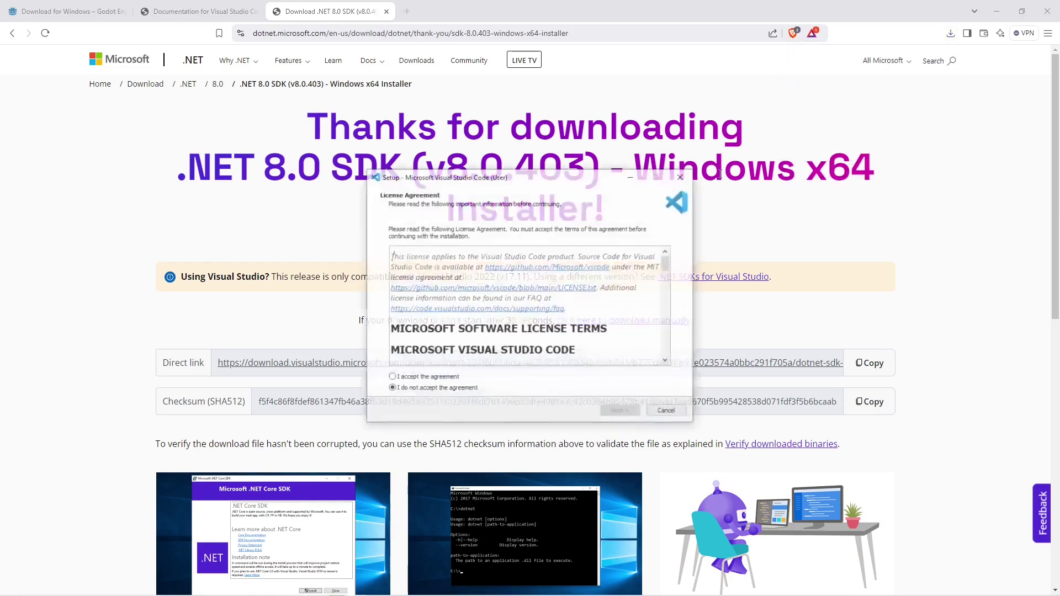
click(452, 380)
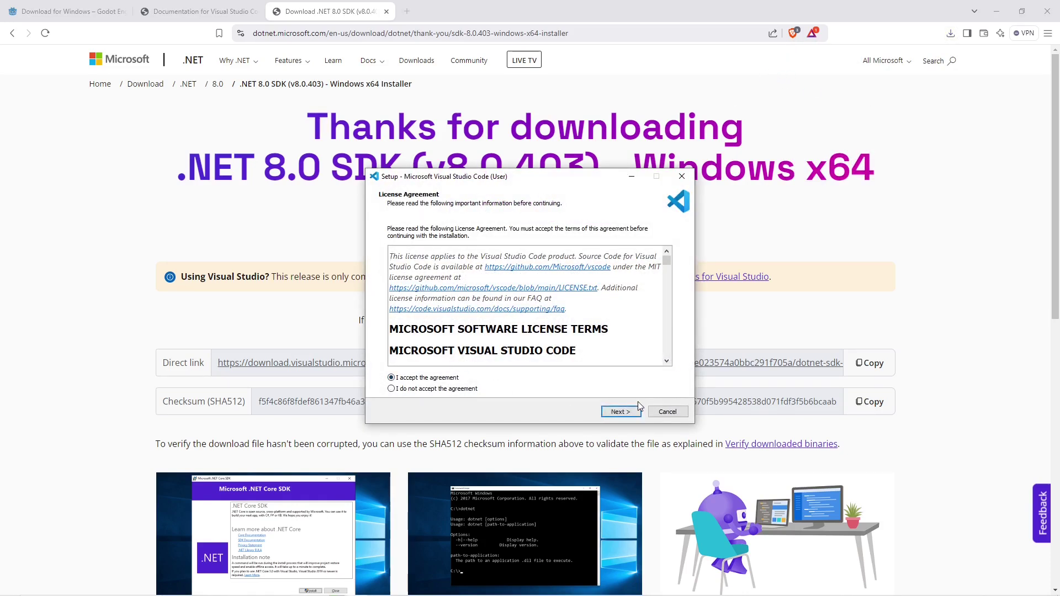
click(622, 412)
click(622, 412)
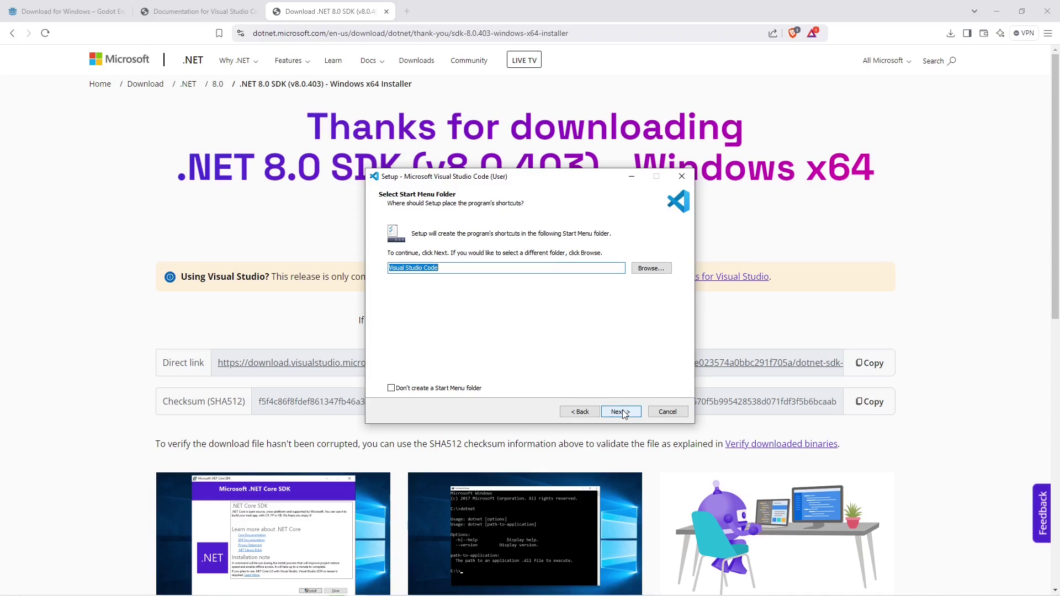
click(622, 412)
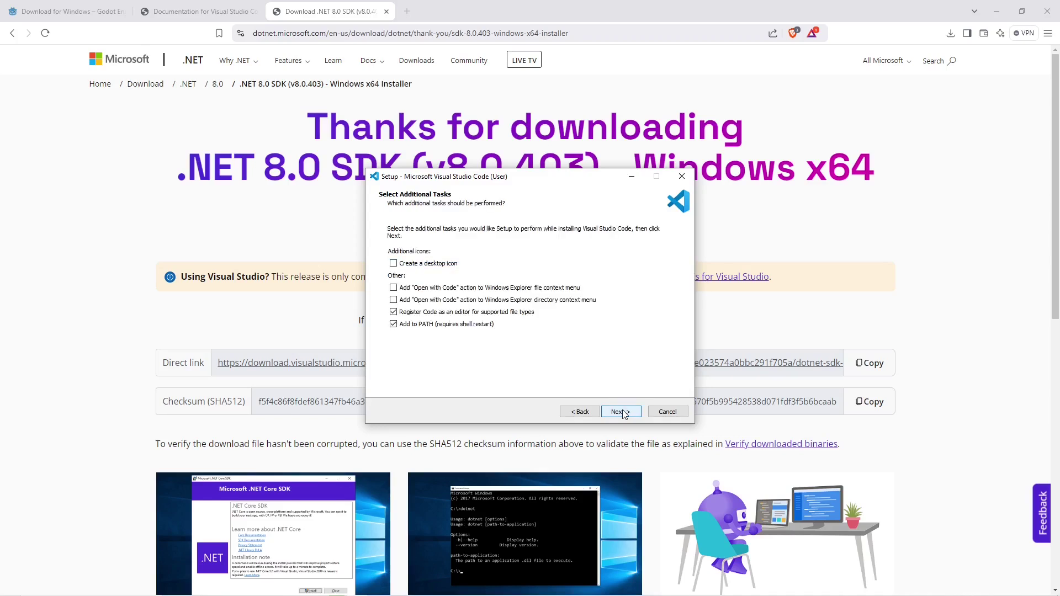
click(623, 413)
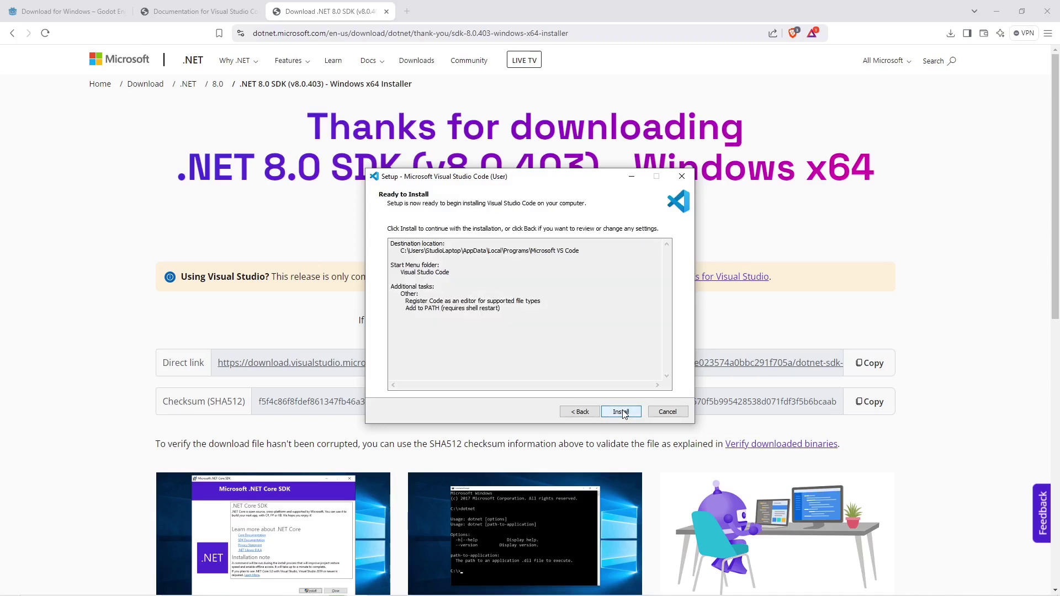
click(622, 413)
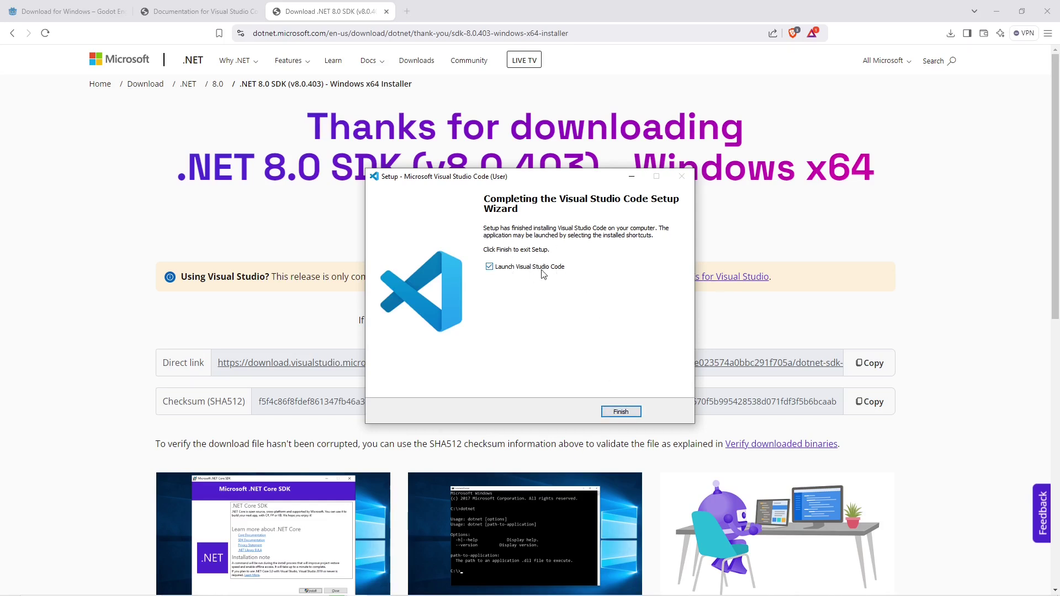
Step: Launch VS Code and install the C# Dev Kit extension from a 'c#' marketplace search
click(617, 412)
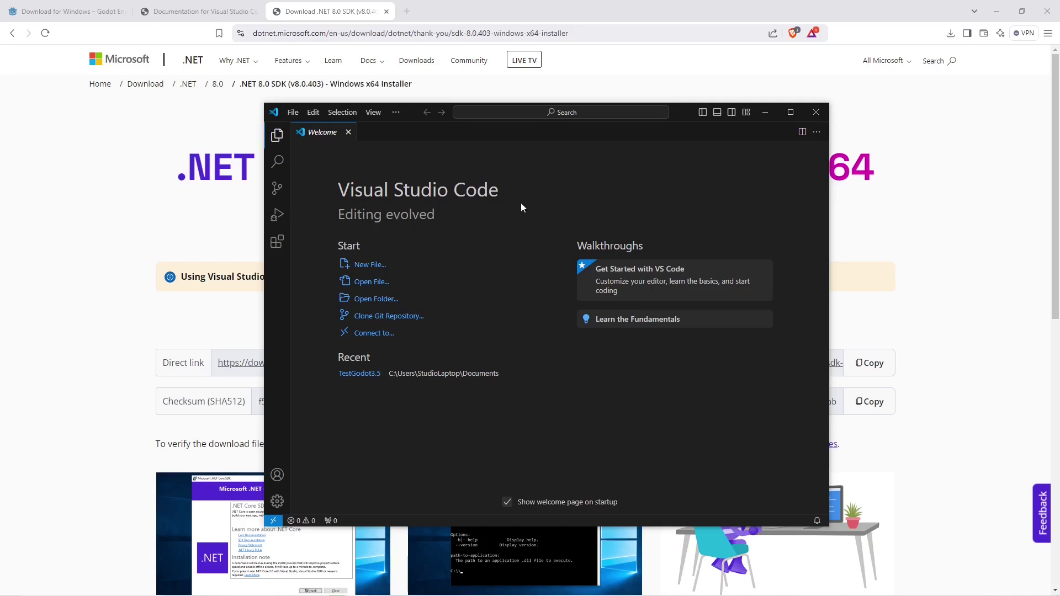
click(275, 245)
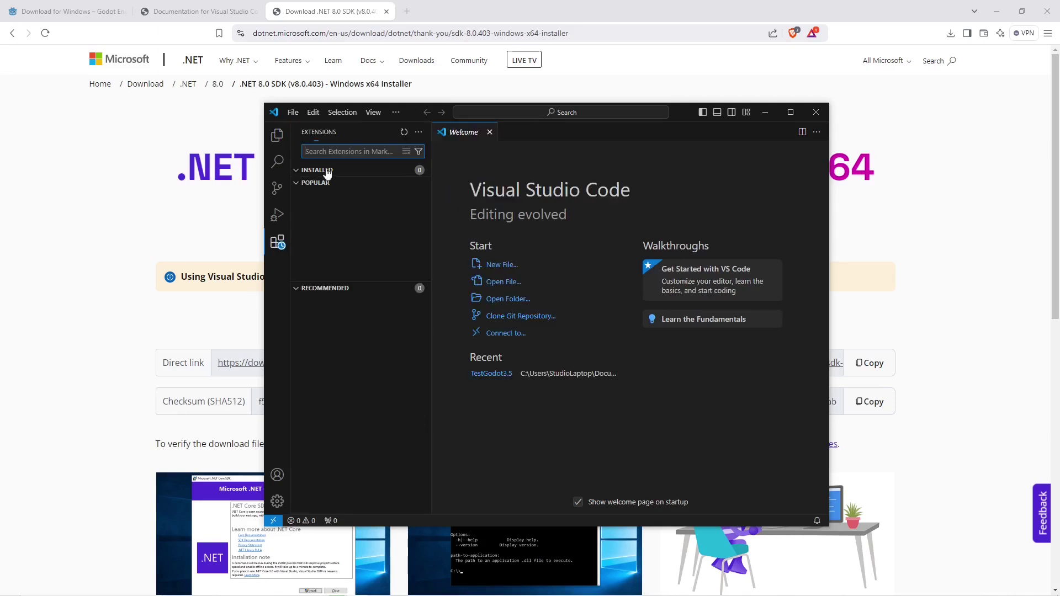
text(c#)
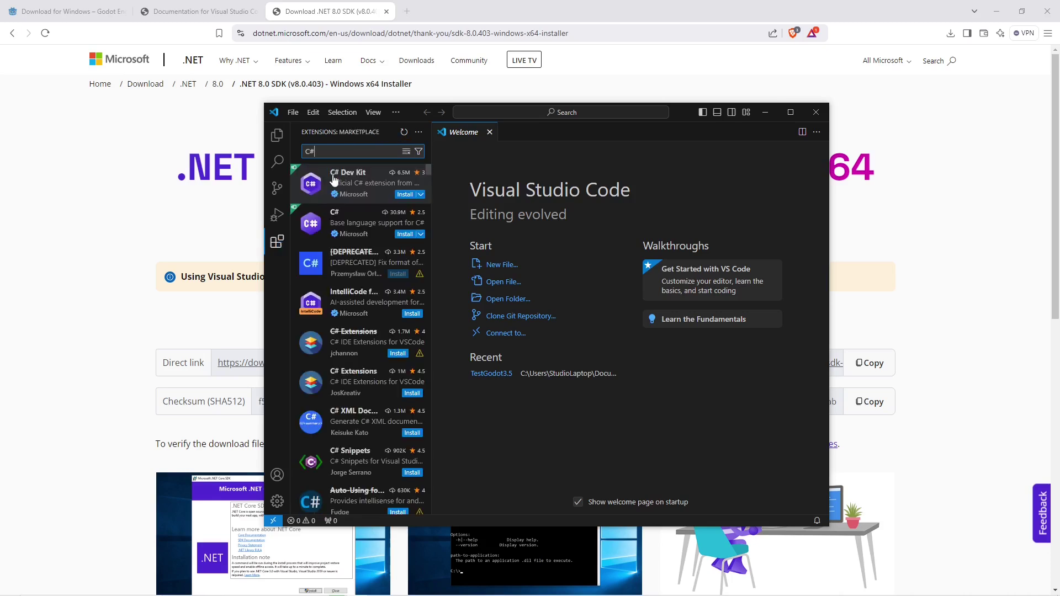
click(399, 193)
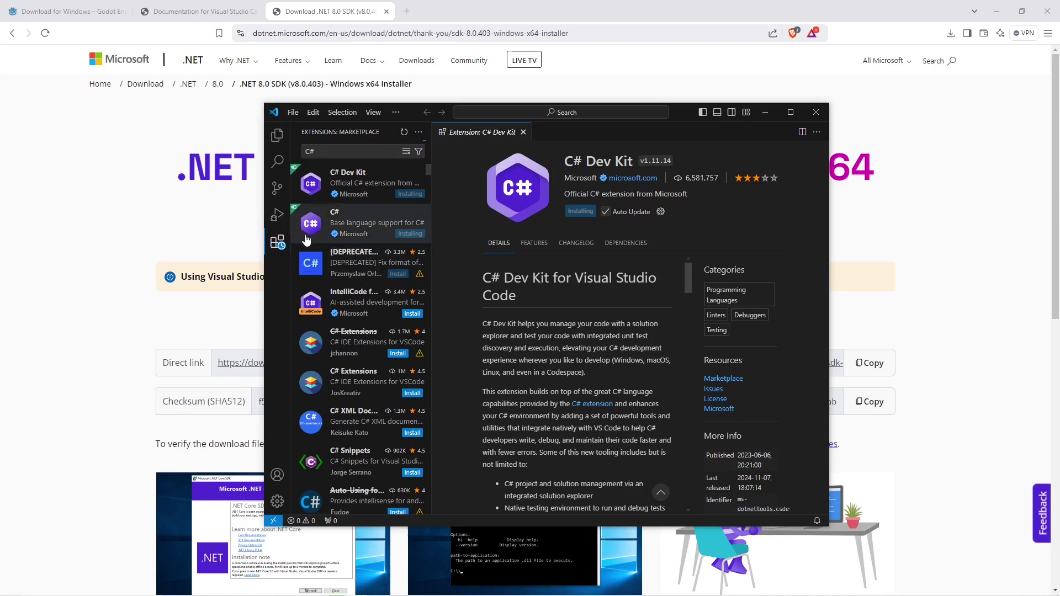
mouse_move(313, 239)
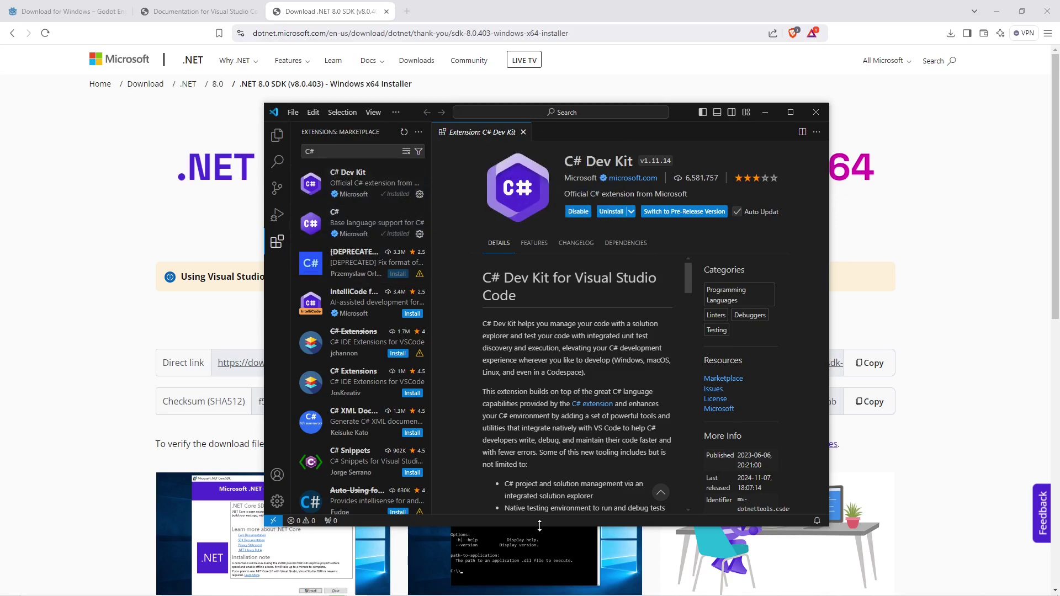
Step: Close the finished .NET SDK 8.0.403 installer
mouse_move(532, 595)
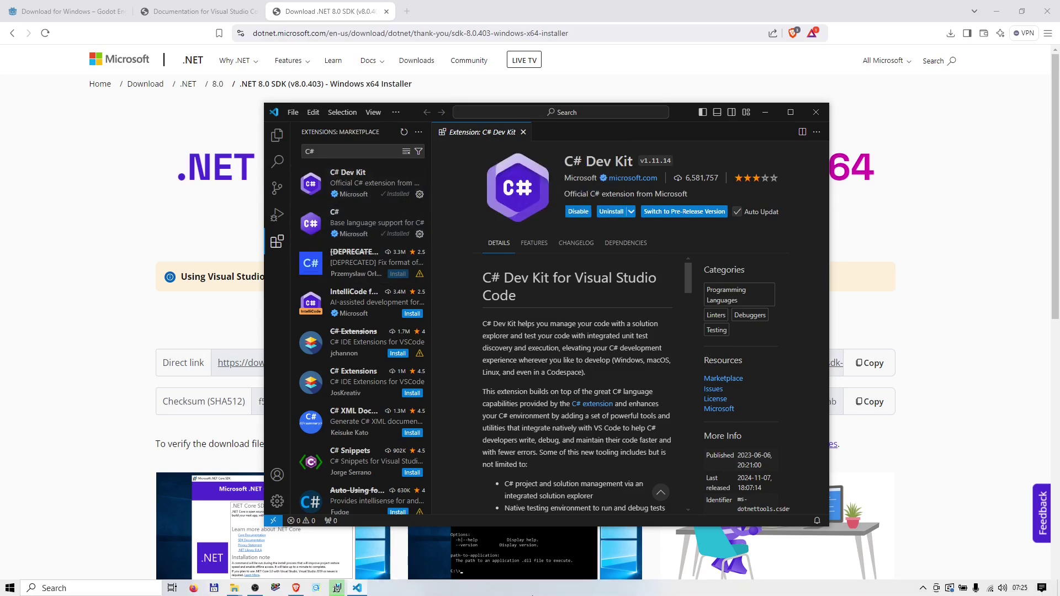
click(337, 588)
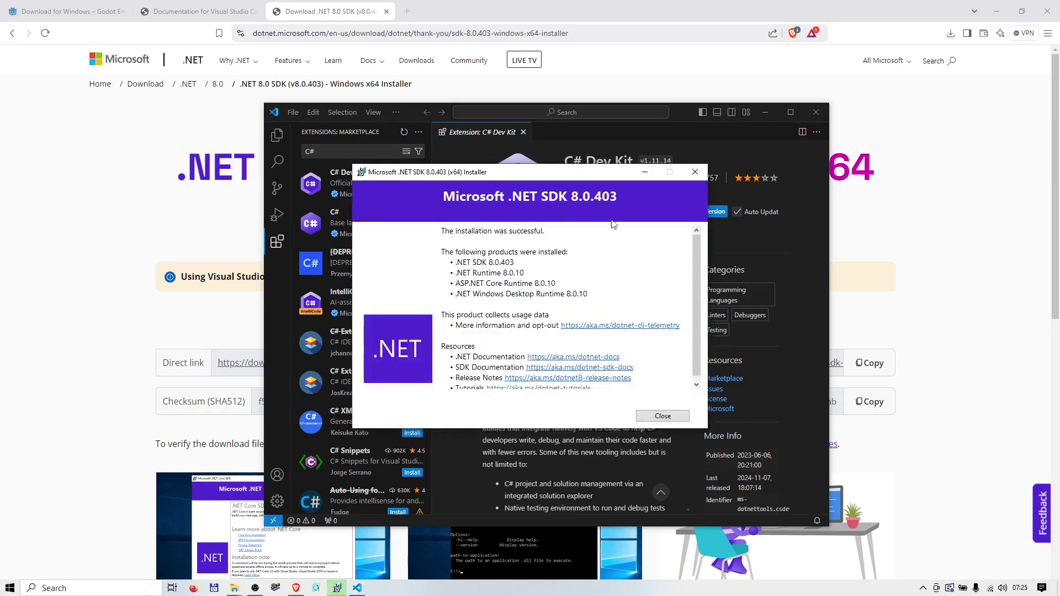
click(659, 414)
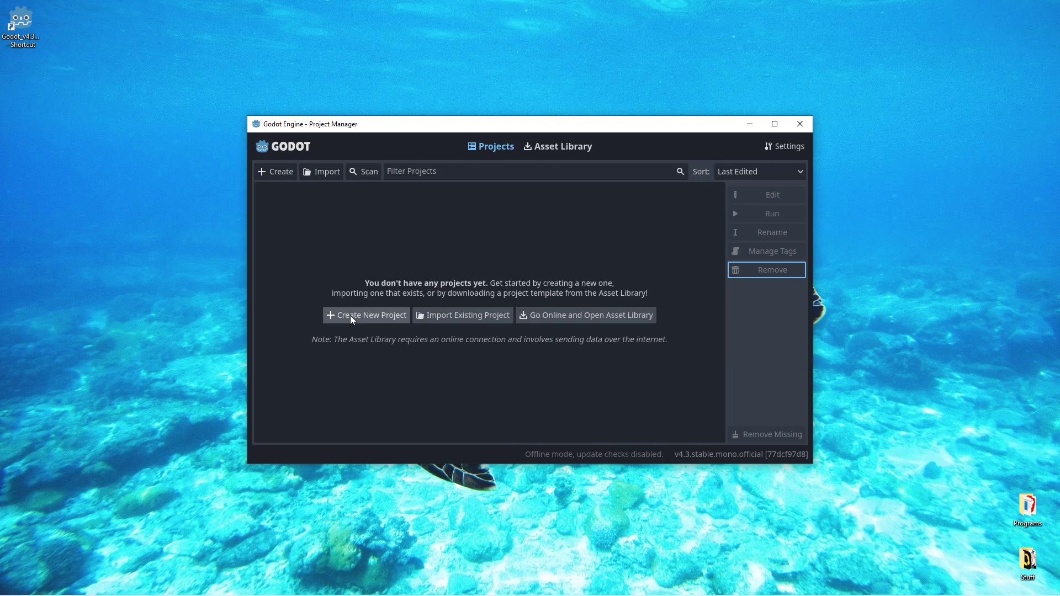
Step: Create and open 'New Game Project' with a 2D Scene root node renamed to Main
click(351, 319)
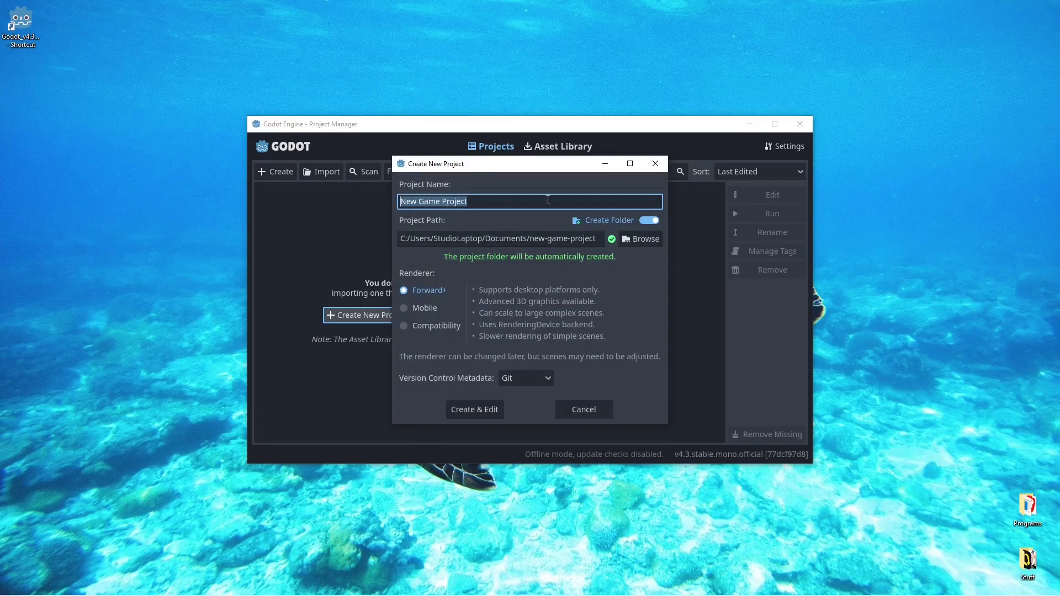
click(485, 410)
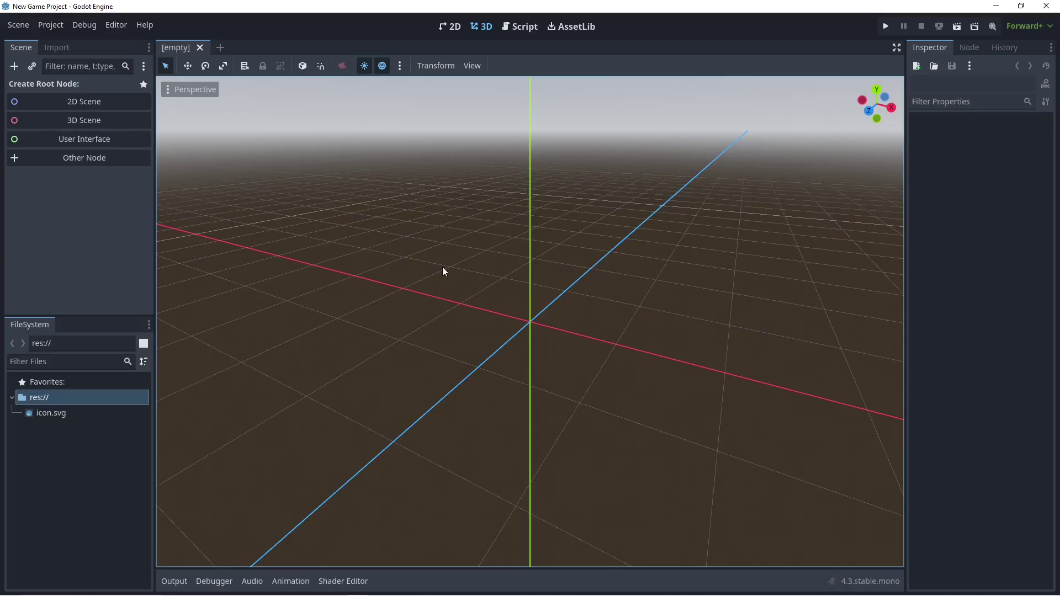
click(108, 100)
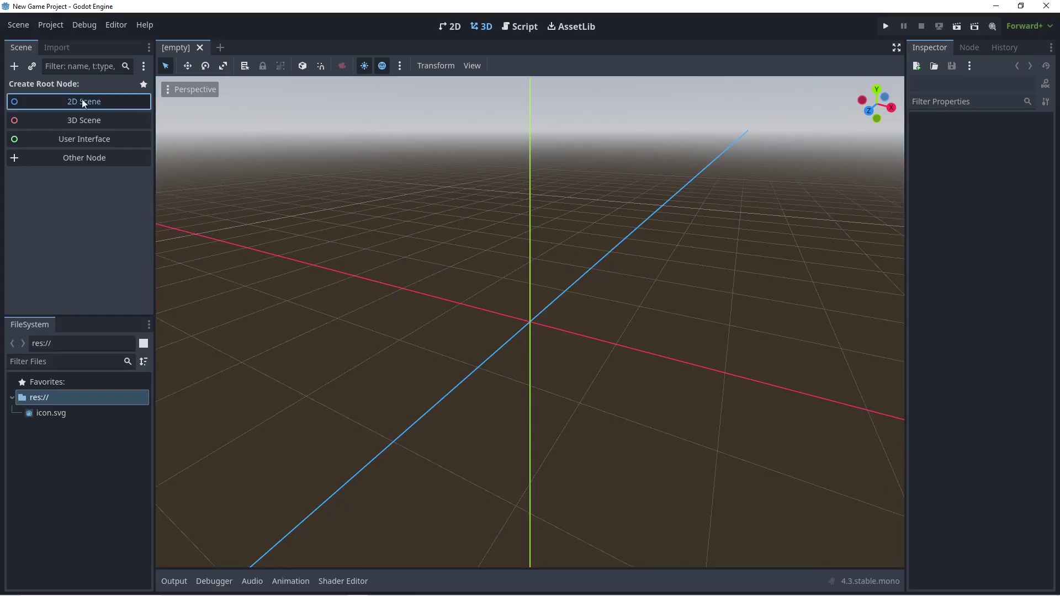
double_click(52, 84)
text(Main)
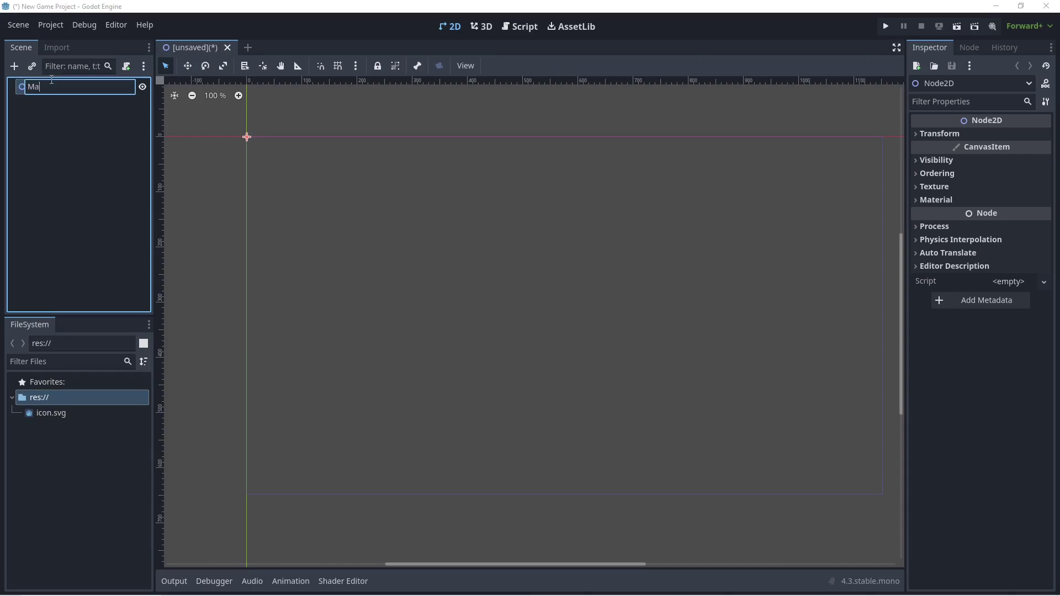
key(Return)
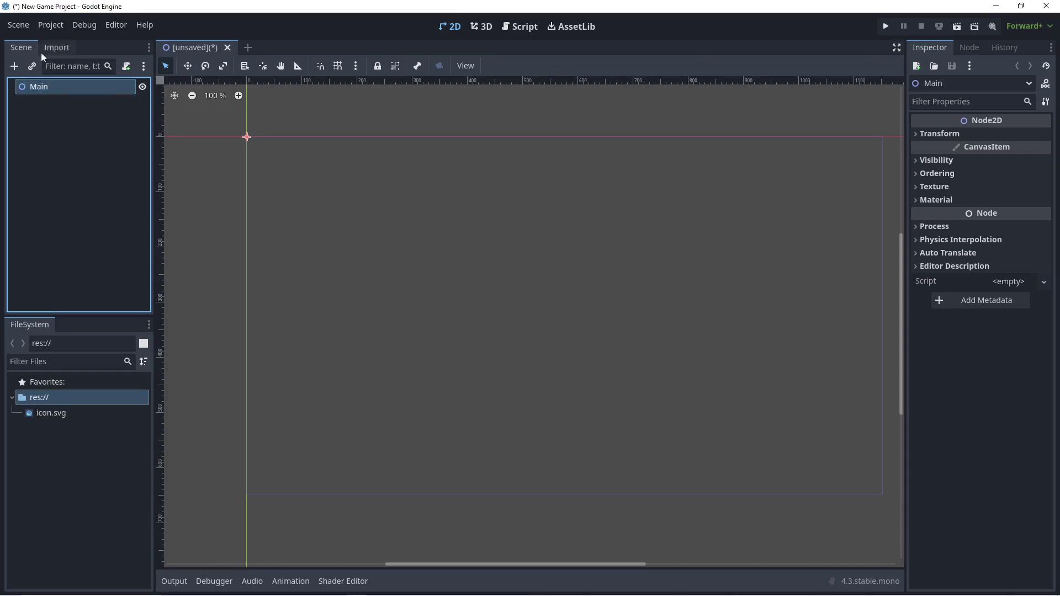
Step: Save the scene as main.tscn in a newly created Scenes folder
click(18, 25)
click(41, 131)
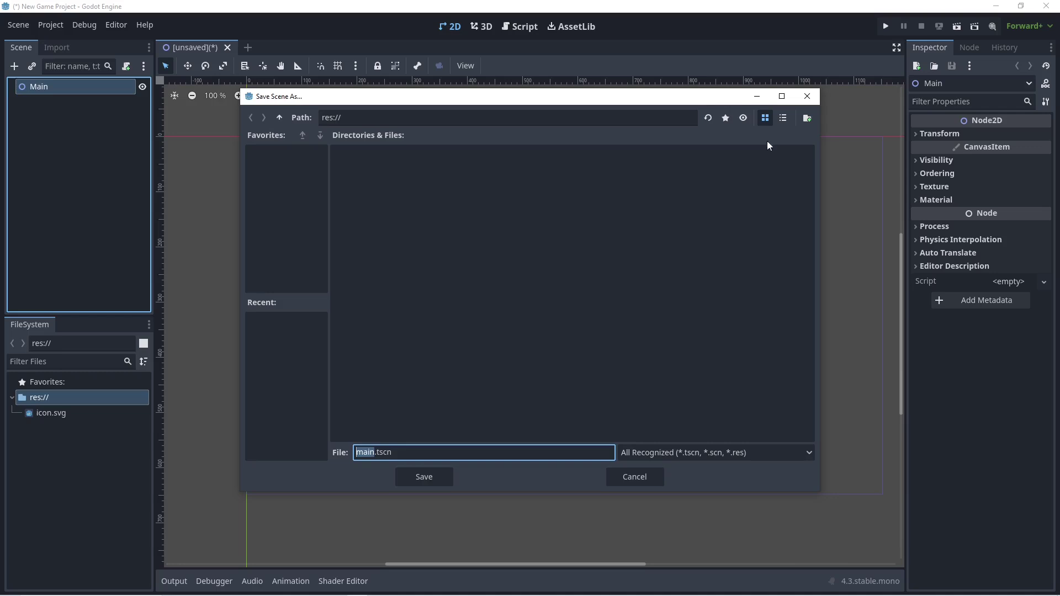
click(806, 119)
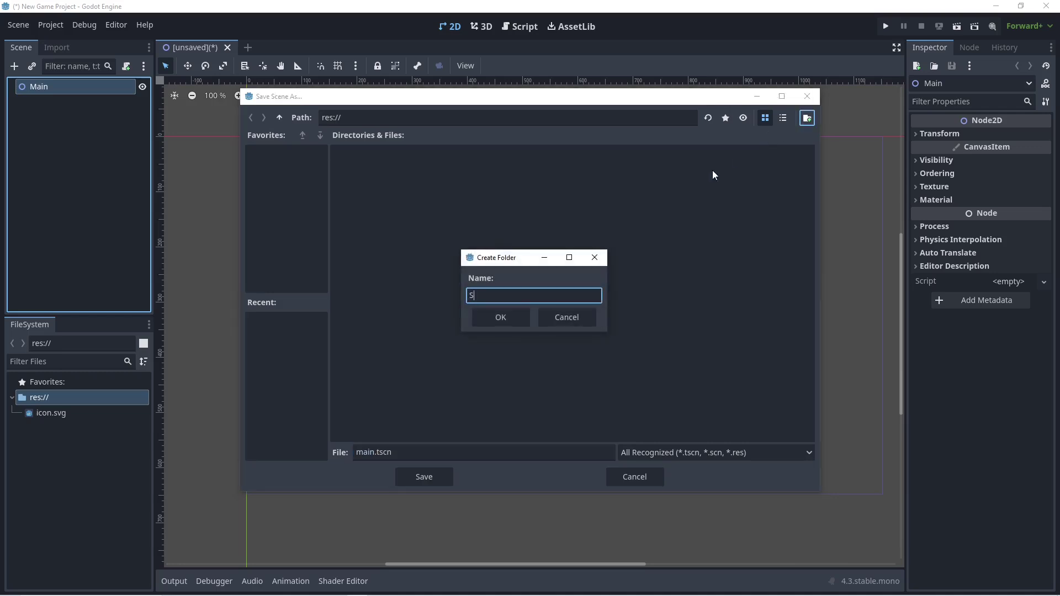
text(Scenes)
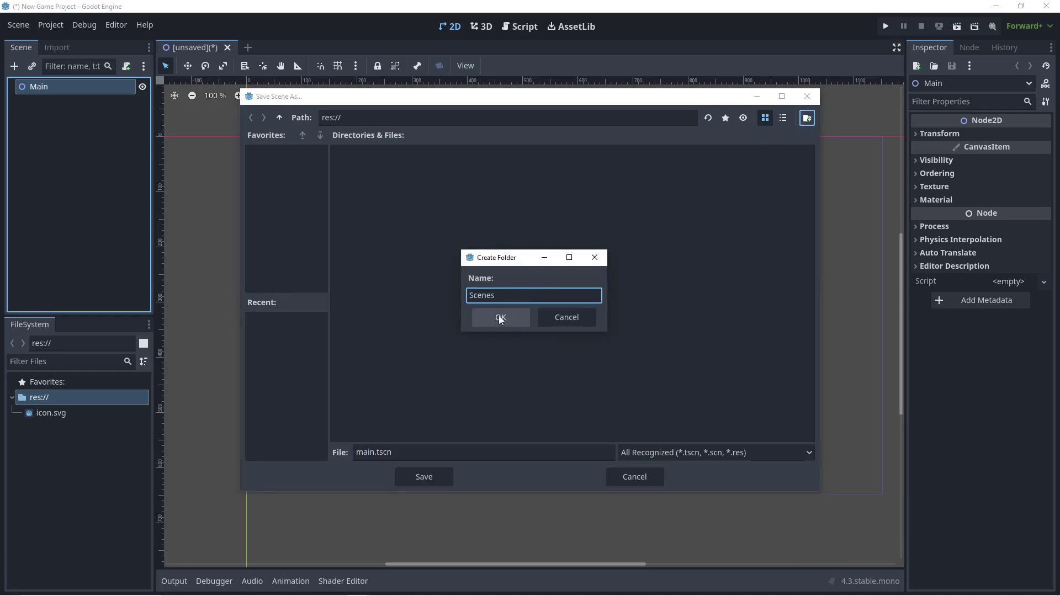
click(499, 316)
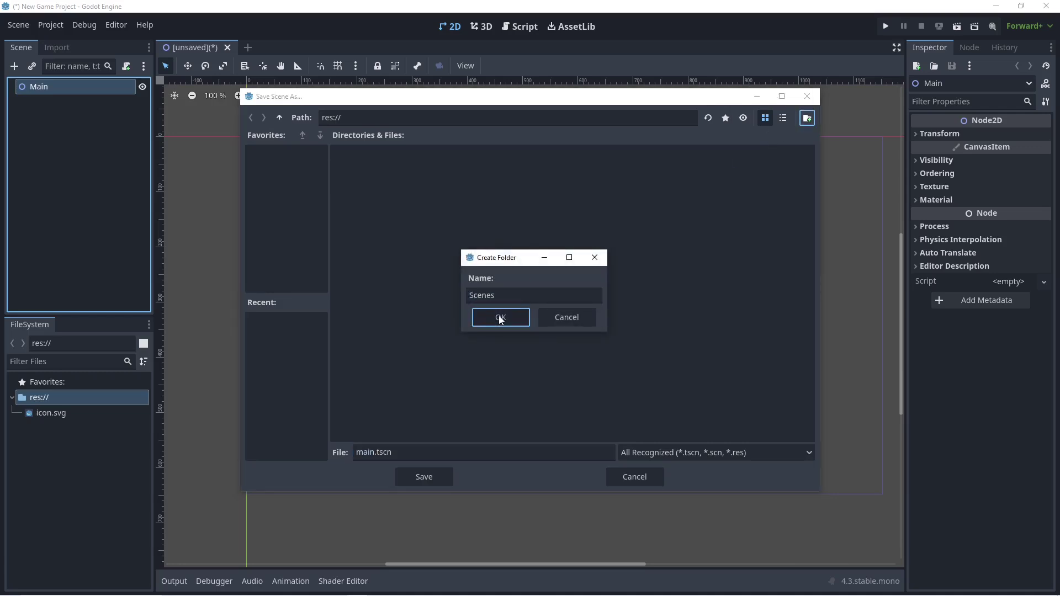
click(430, 478)
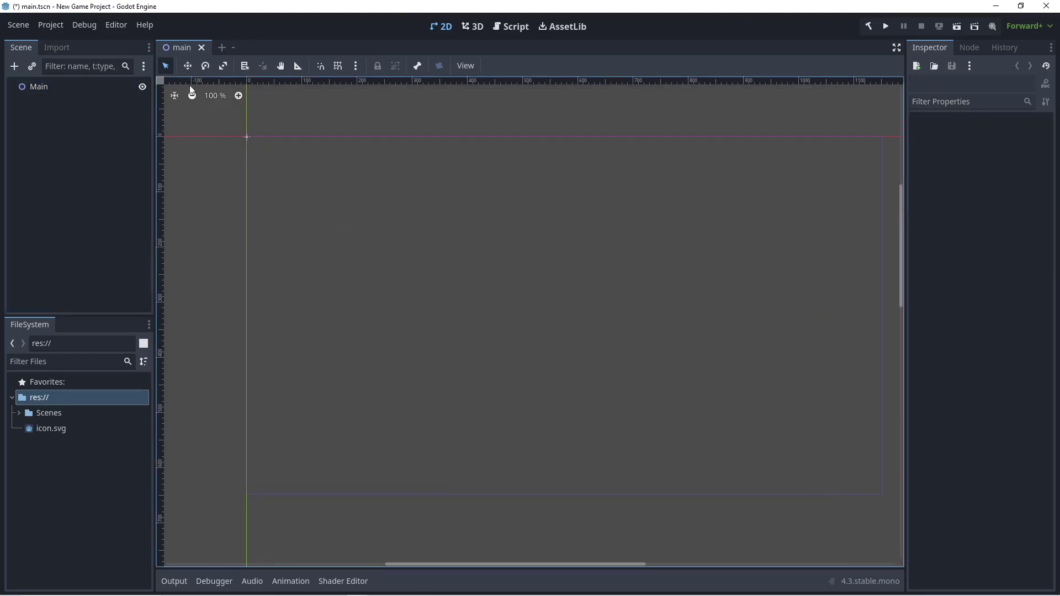
Step: In Editor Settings under Dotnet > Editor, keep Visual Studio Code as the external editor
click(129, 28)
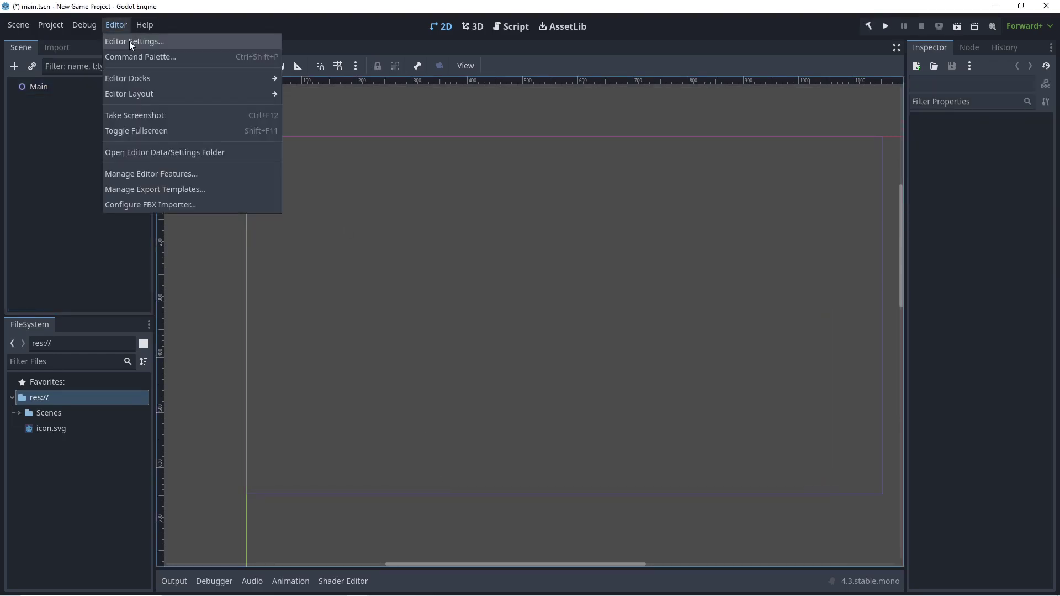
click(130, 40)
scroll(377, 395, down, 15)
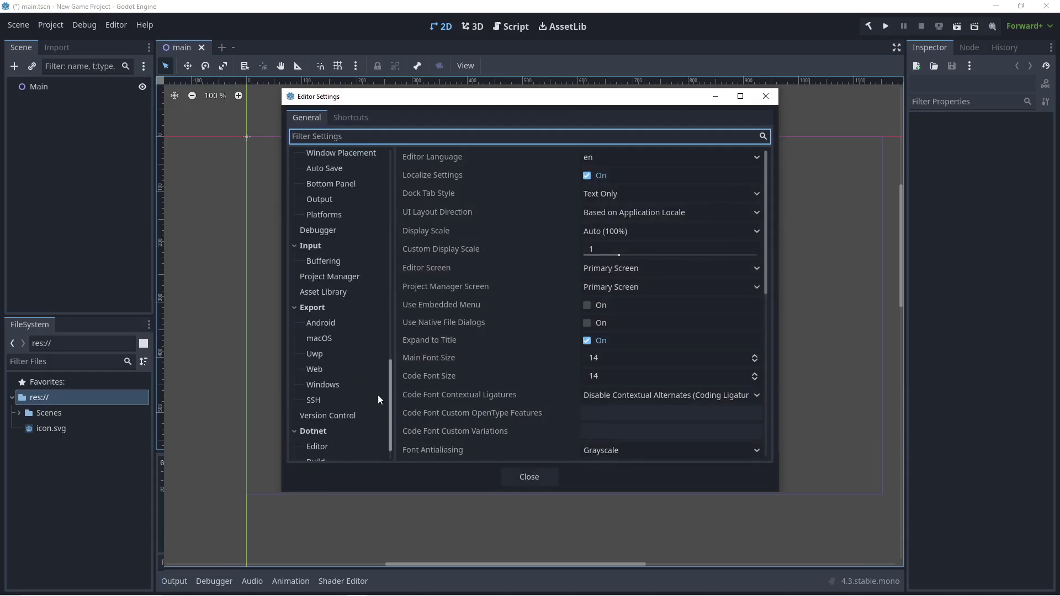
click(316, 419)
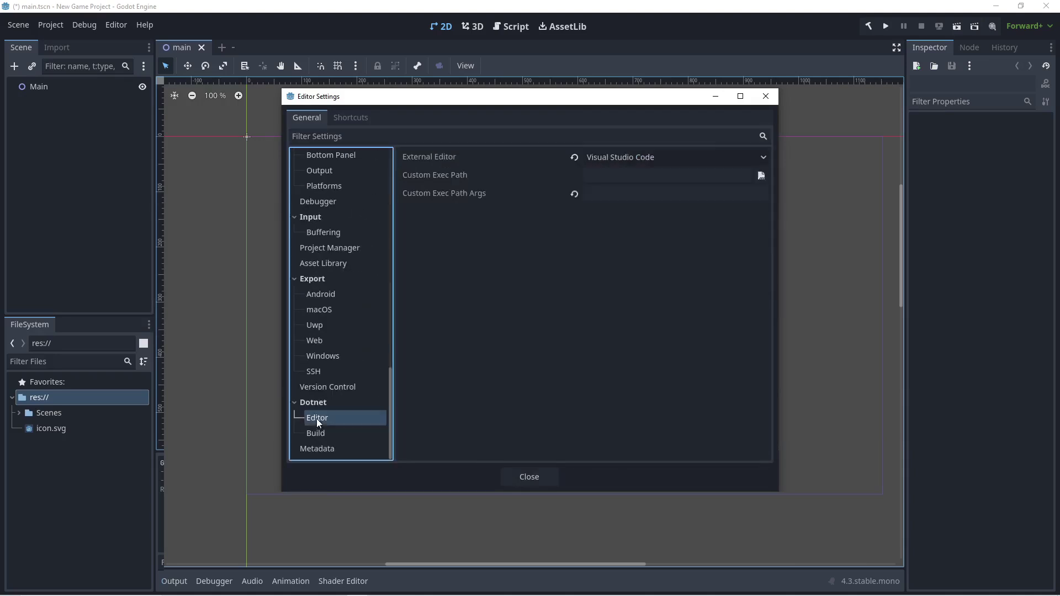
click(598, 157)
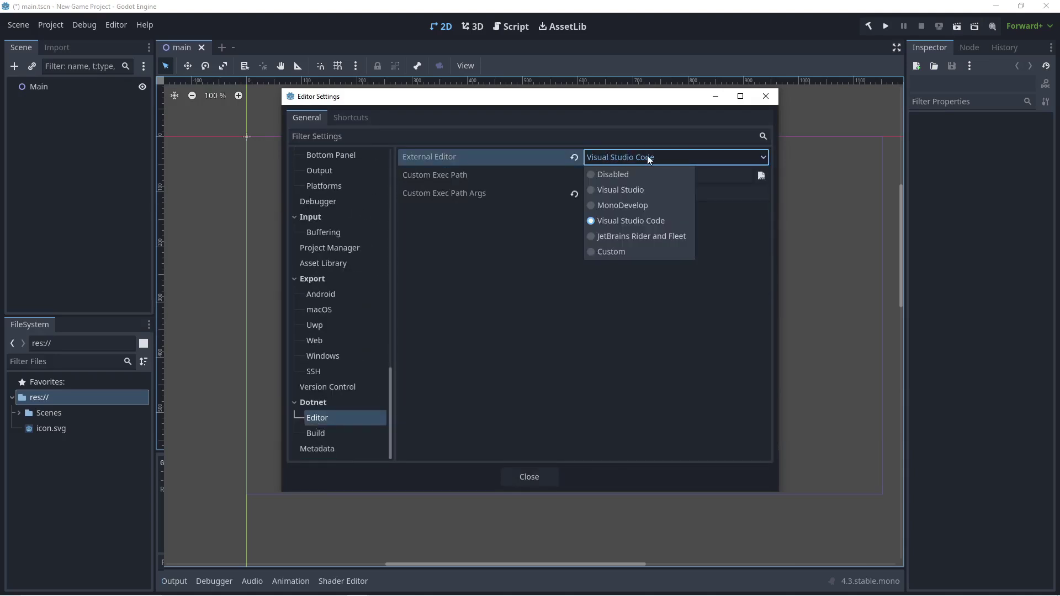
click(540, 477)
click(545, 476)
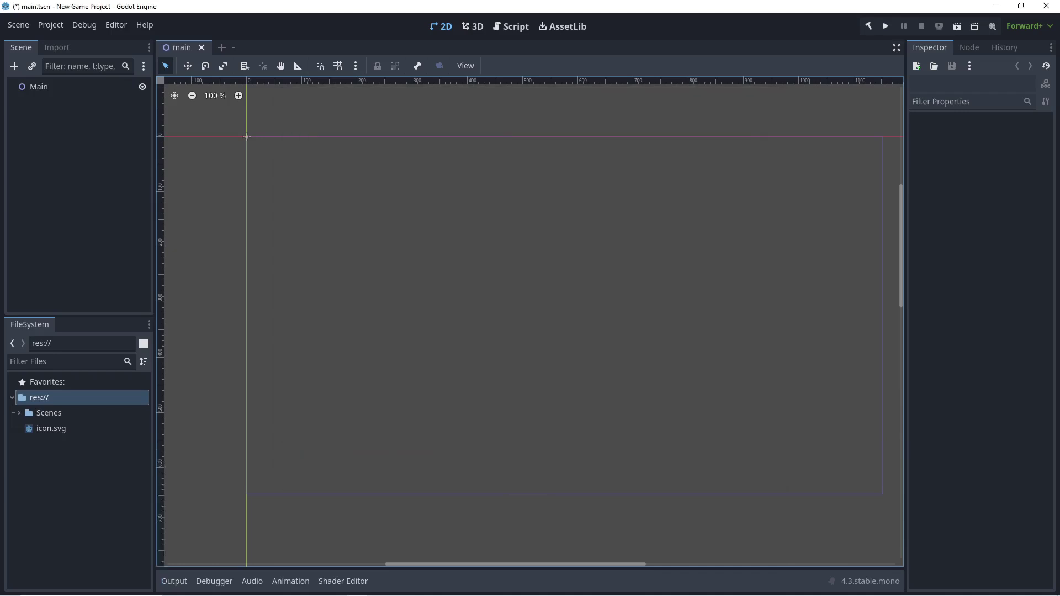
Step: Attach a new C# script, Main.cs, to the Main node, then build the .NET project
right_click(40, 86)
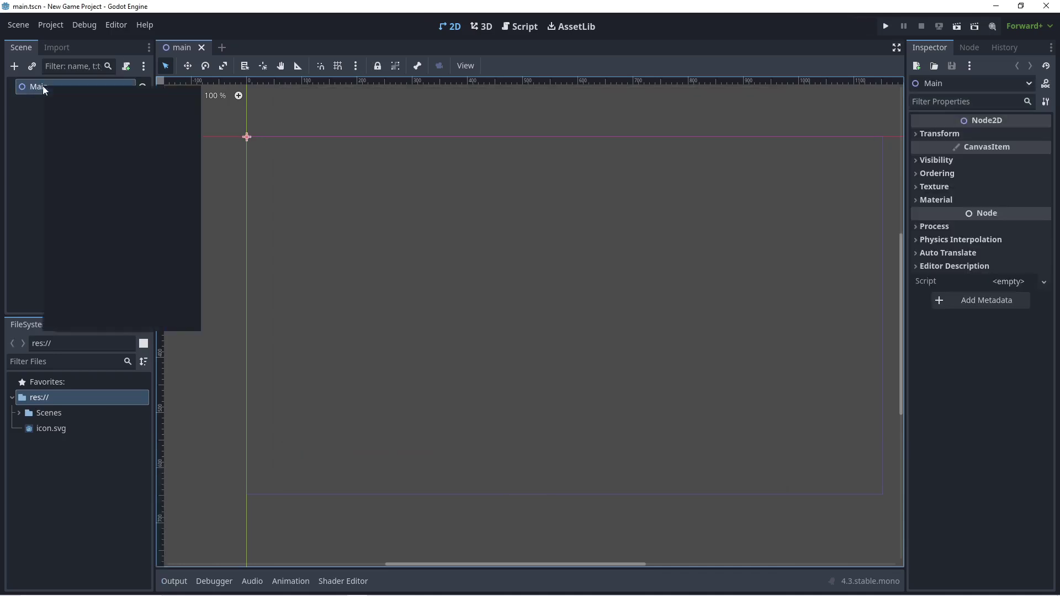
click(95, 183)
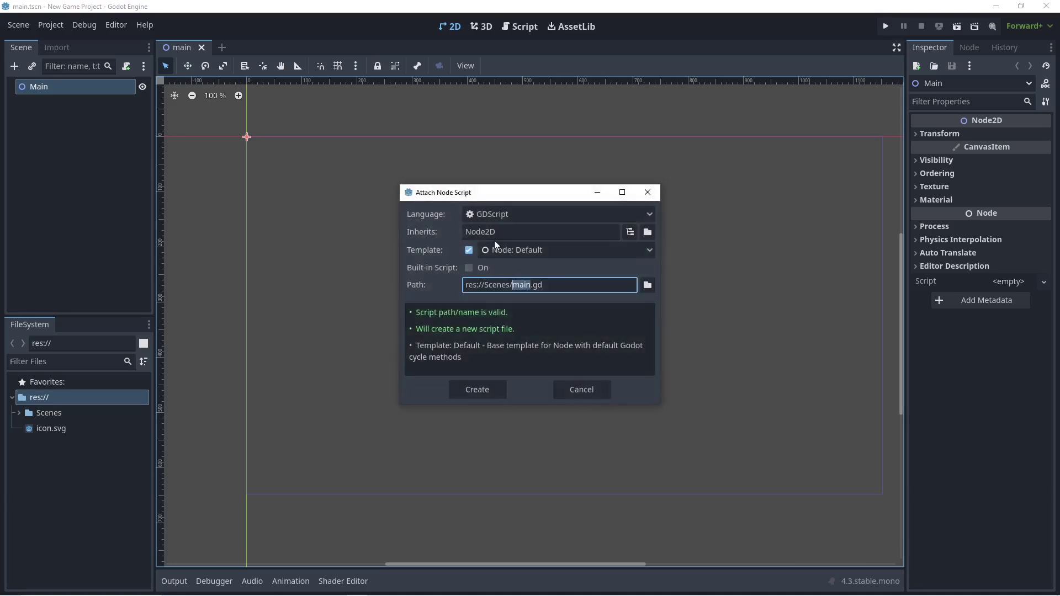
click(505, 215)
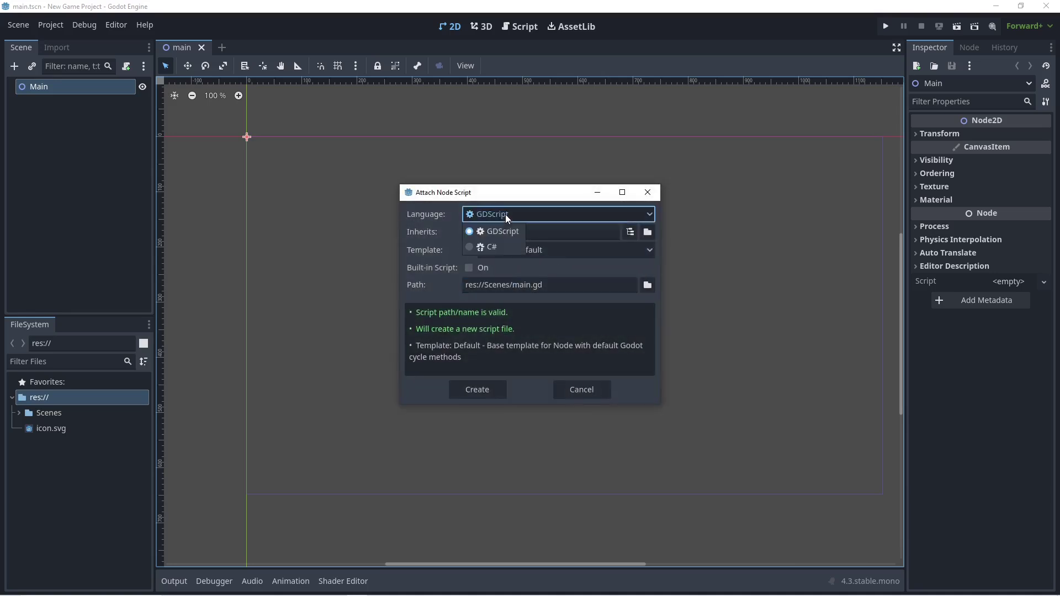
click(493, 249)
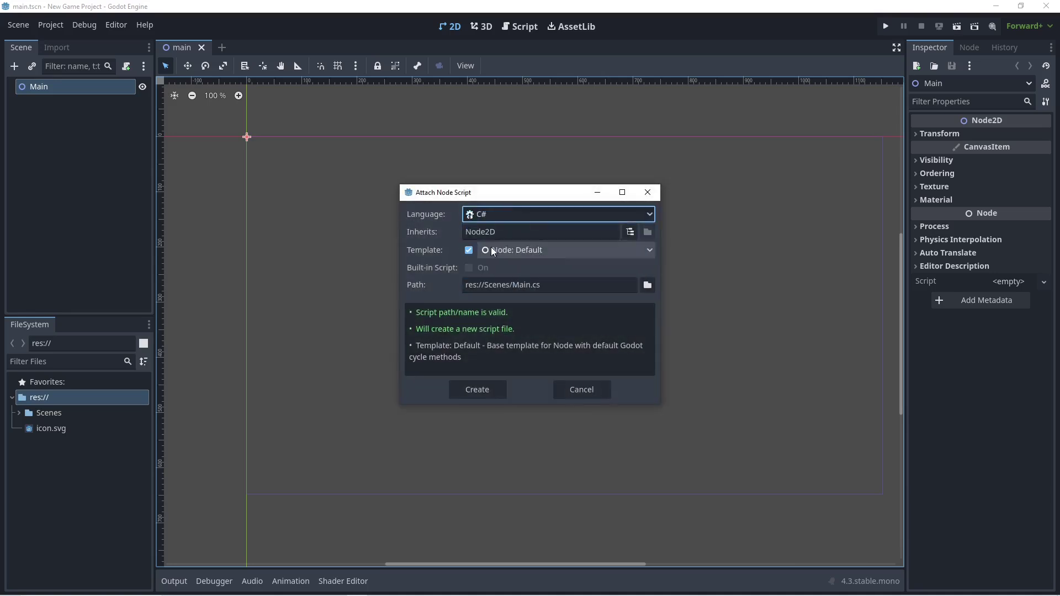
click(485, 389)
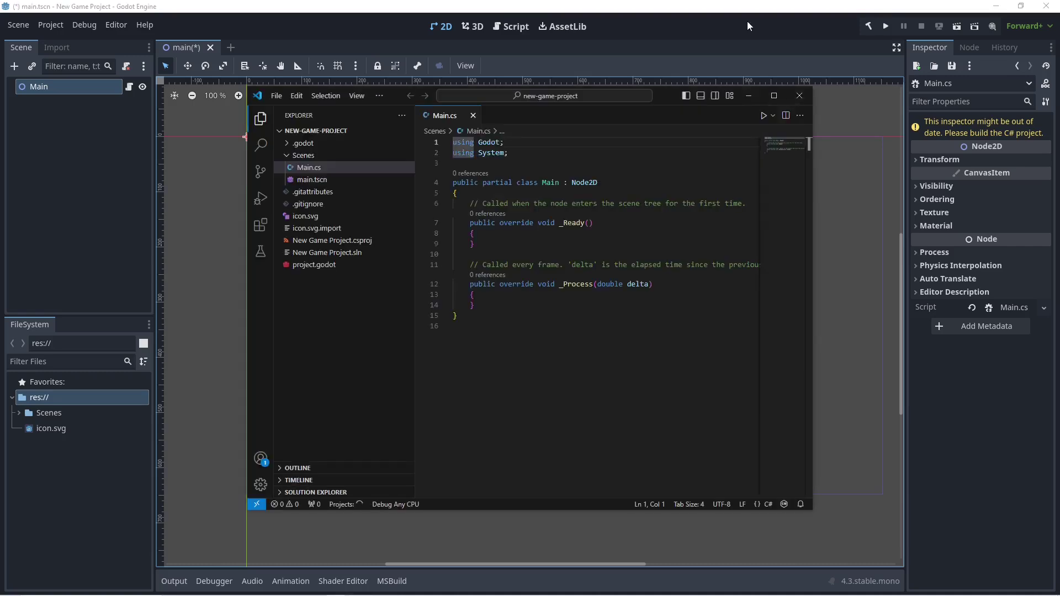
click(773, 24)
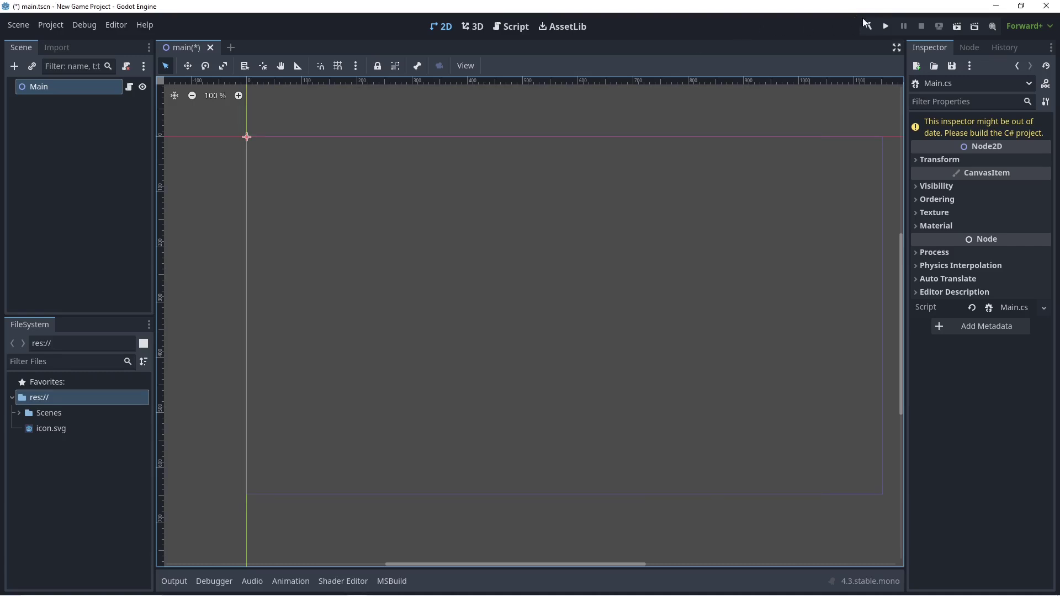
click(868, 26)
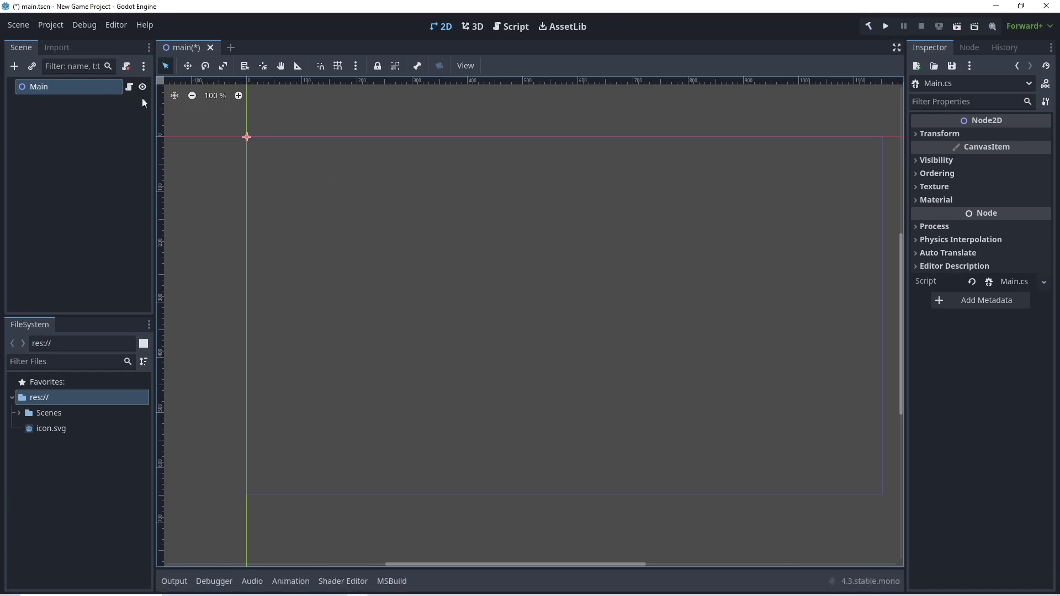
Step: Add GD.Print("Hello"); inside _Ready in Main.cs and set a breakpoint on line 9
click(128, 87)
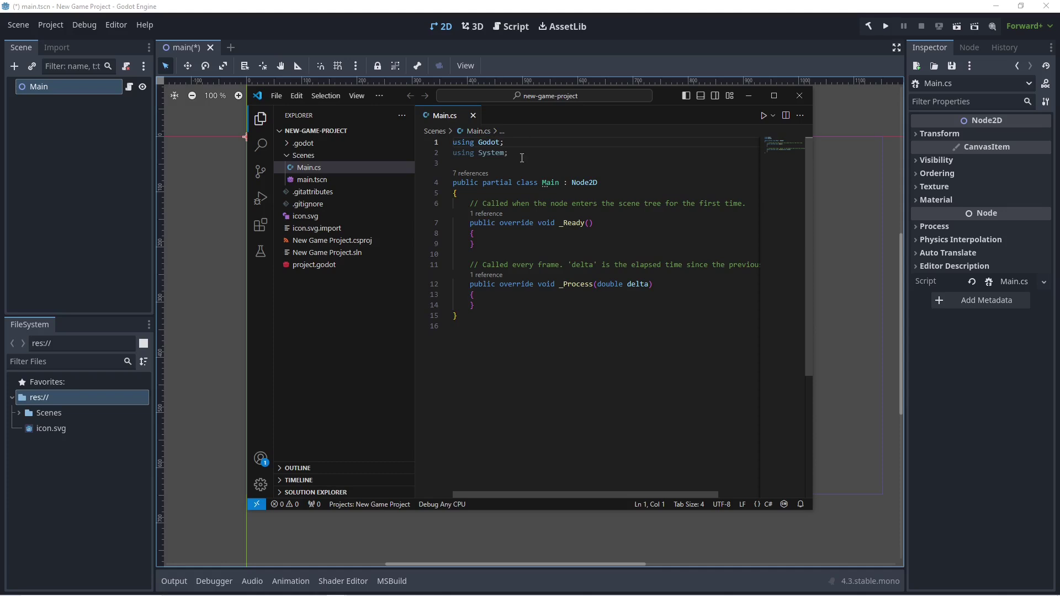
click(620, 230)
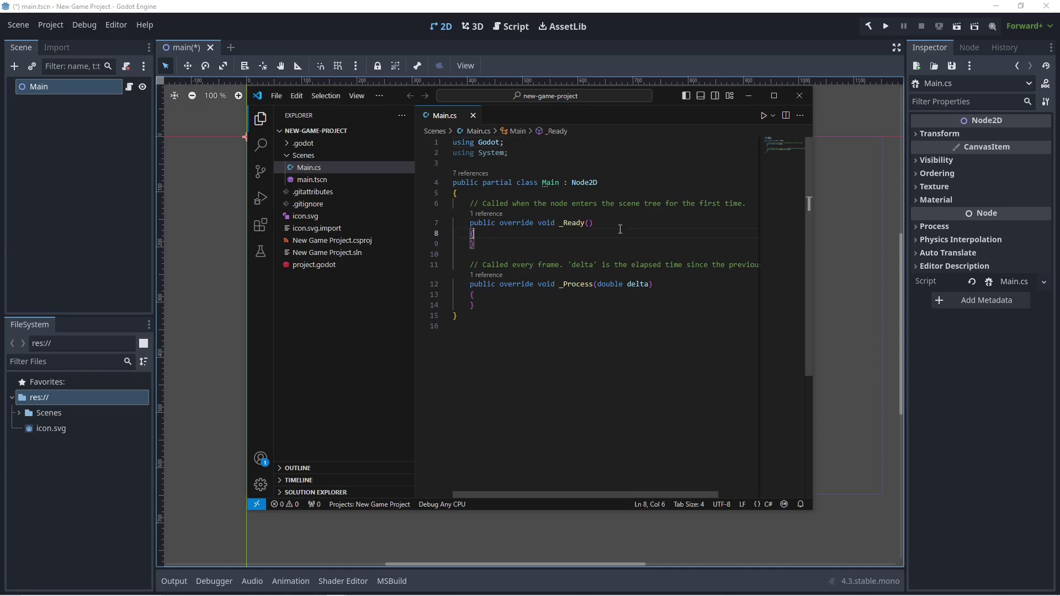
key(Return)
text(GD.P)
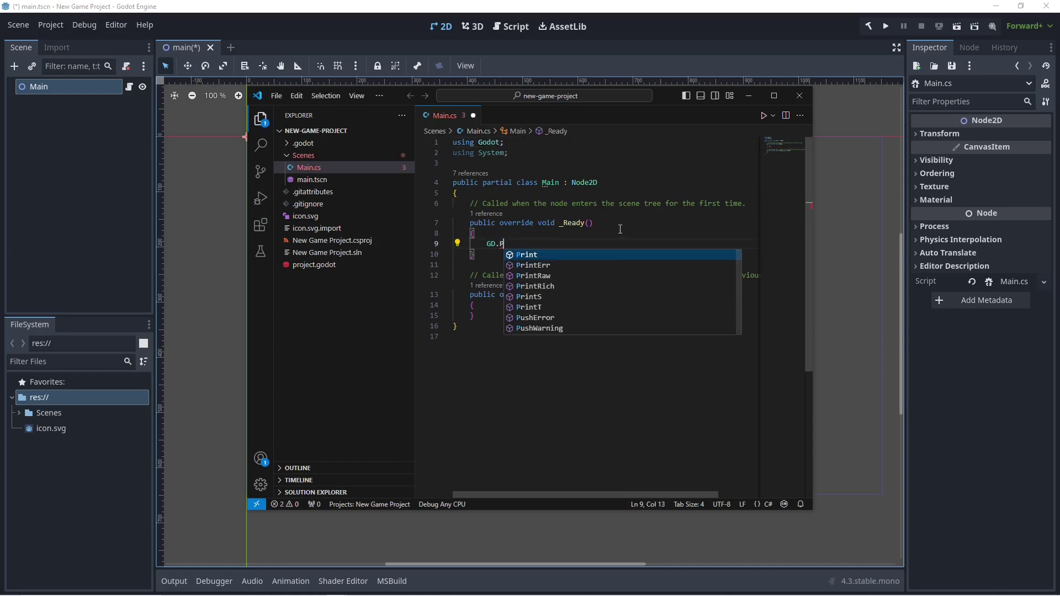
text(rint("He)
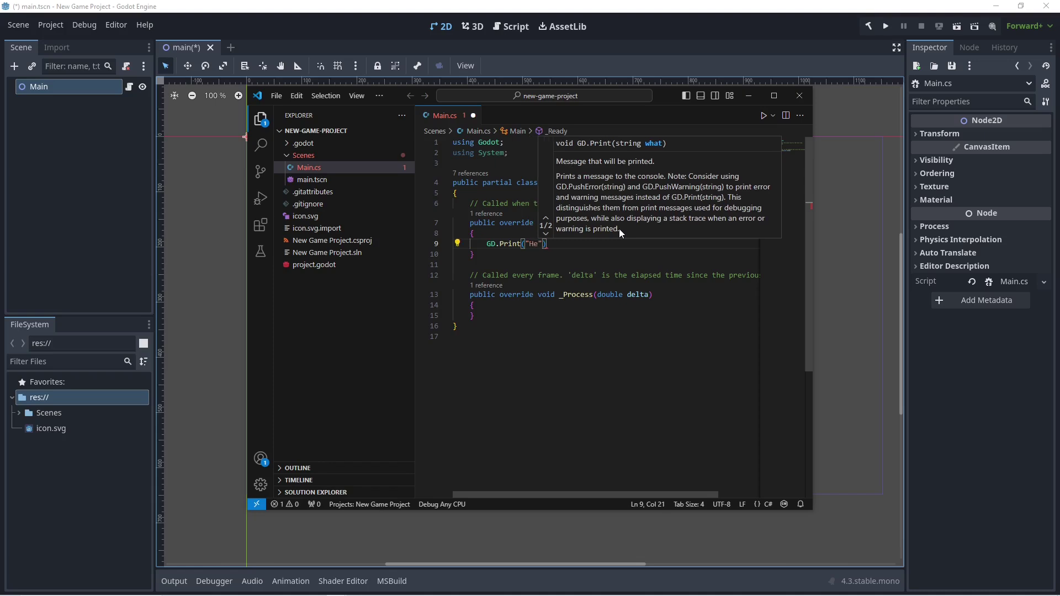
text(llo");)
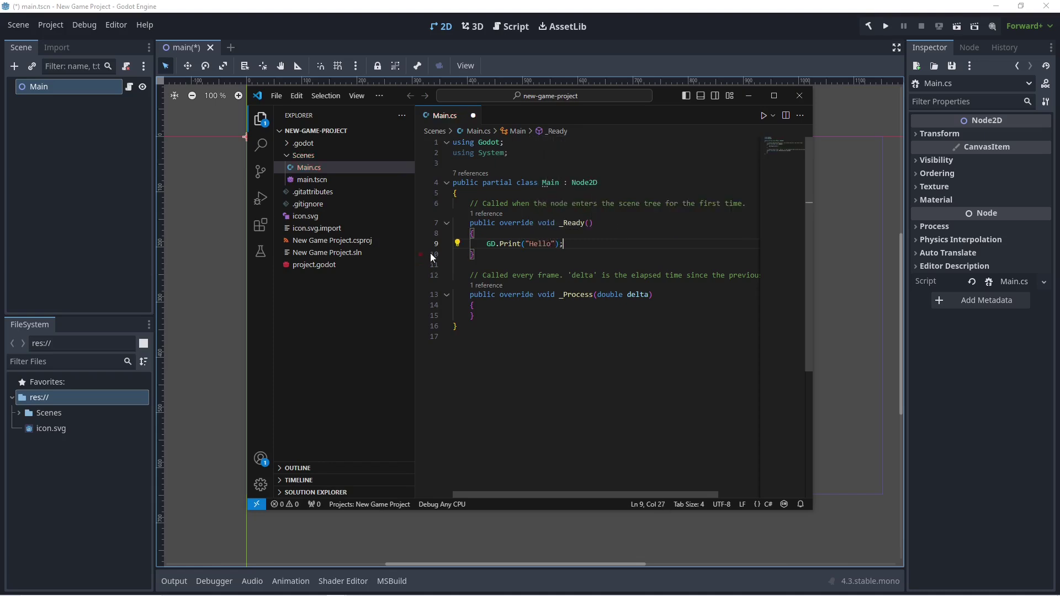
click(423, 244)
Step: Create a launch.json file for the C# debugger and maximize the editor window
click(261, 198)
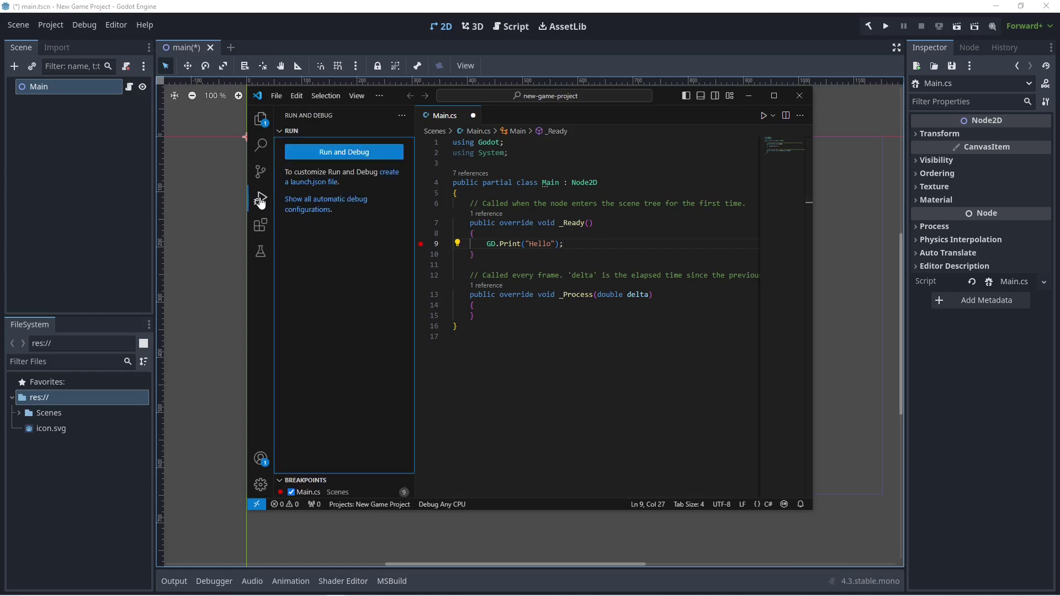
click(391, 175)
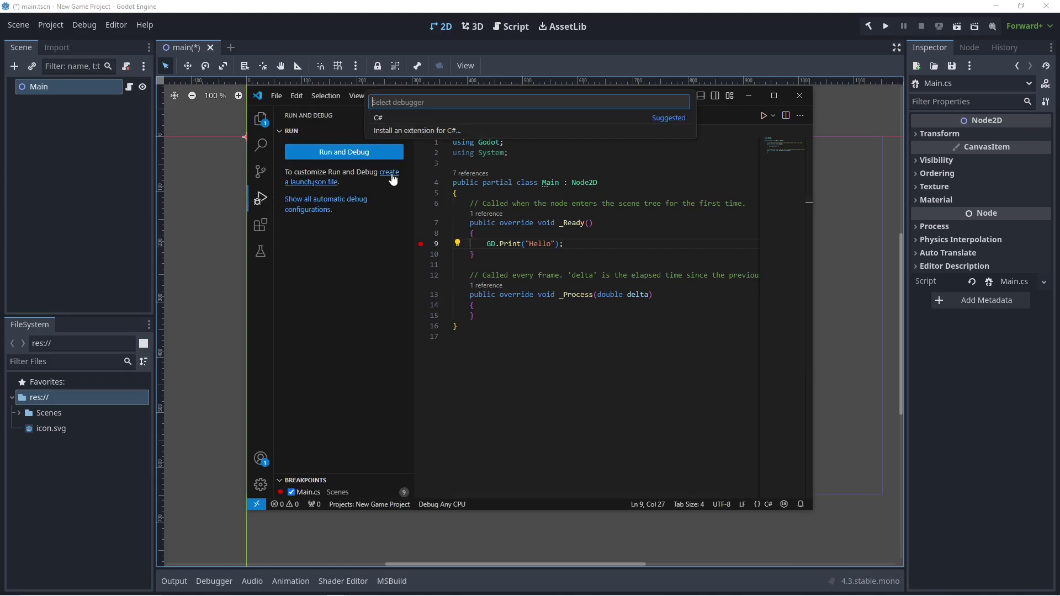
click(383, 119)
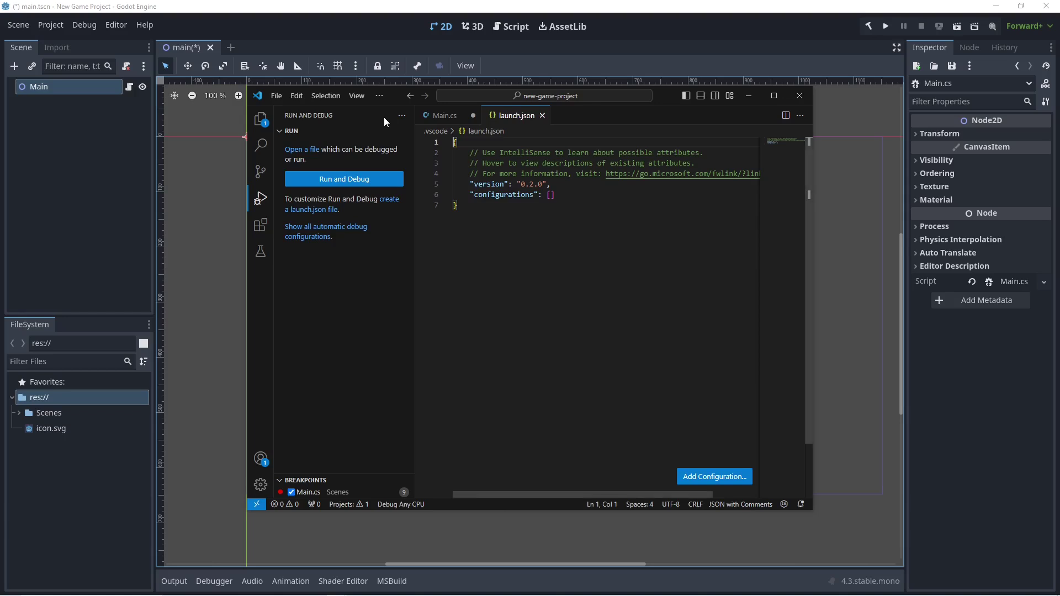
click(773, 95)
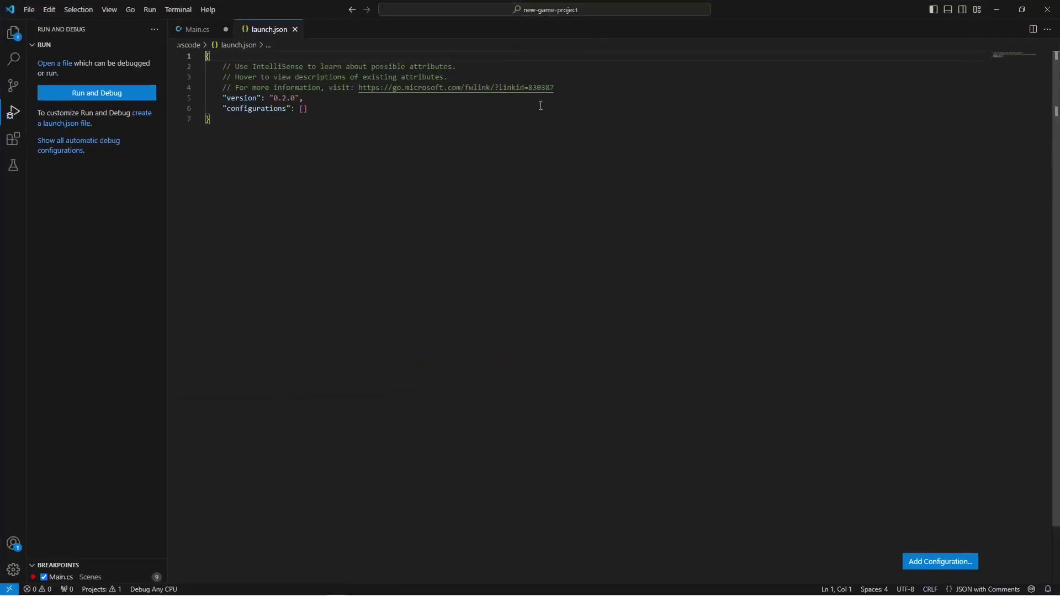
Step: Insert the .NET Core Attach configuration snippet and delete its pipeTransport block
click(941, 562)
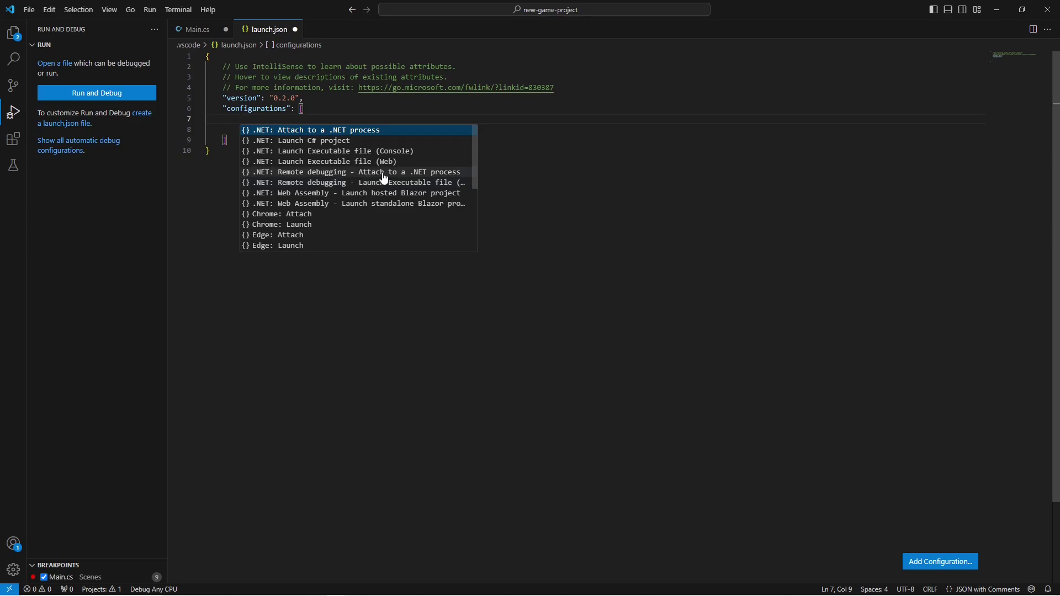
click(433, 177)
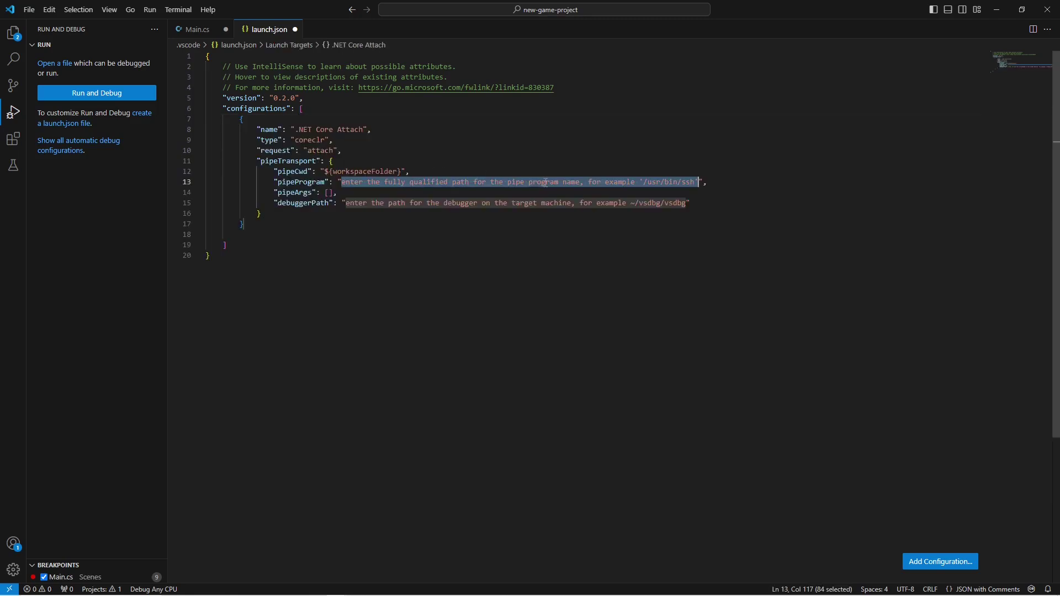
drag(303, 216, 205, 160)
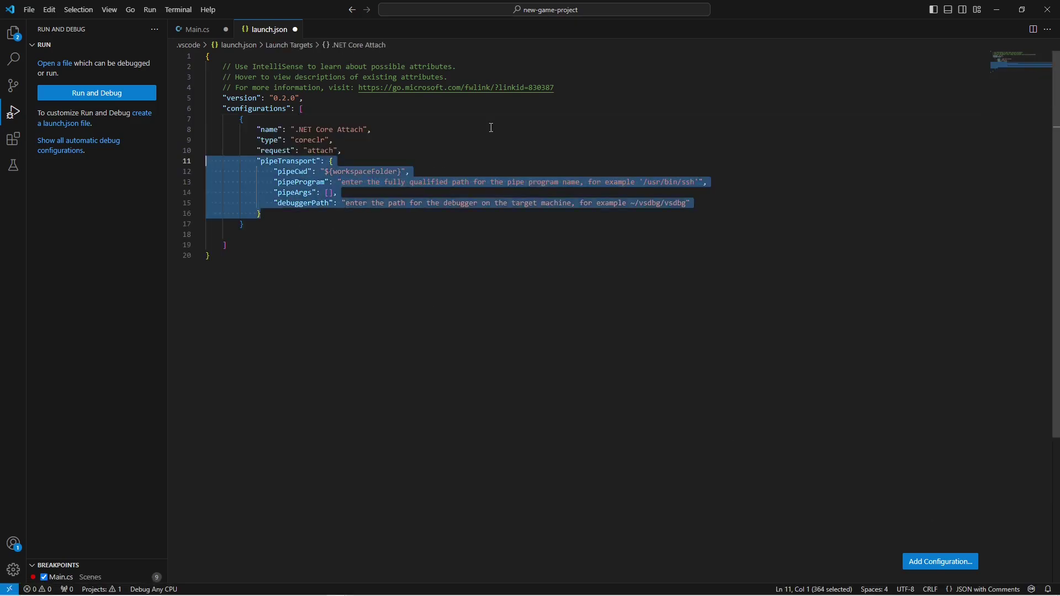
key(Delete)
key(Delete)
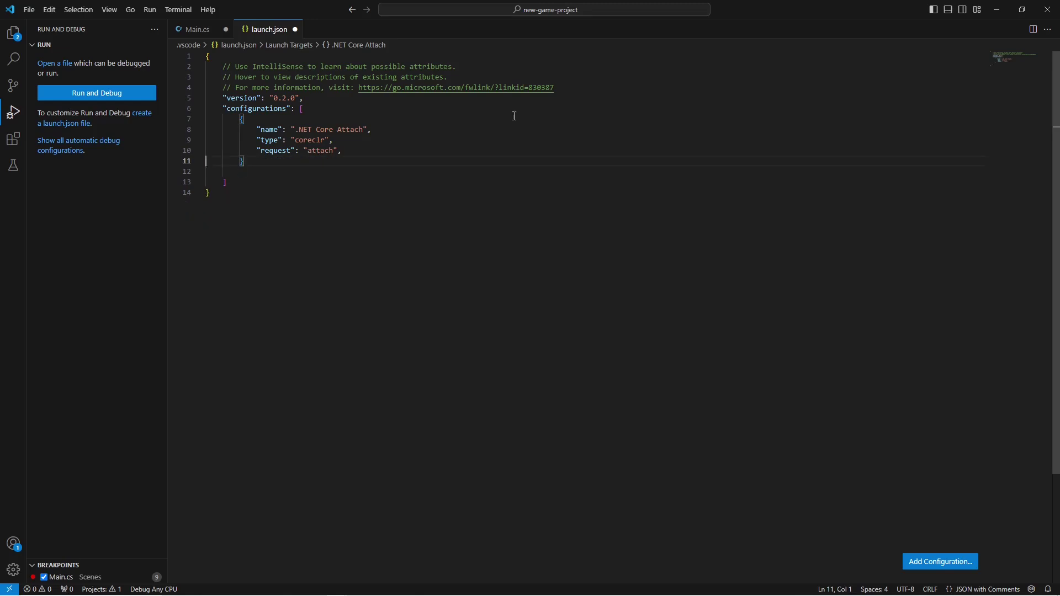
Step: Add the .NET Core Launch (console) configuration, remove its pipeTransport block, and clear the program path
click(941, 564)
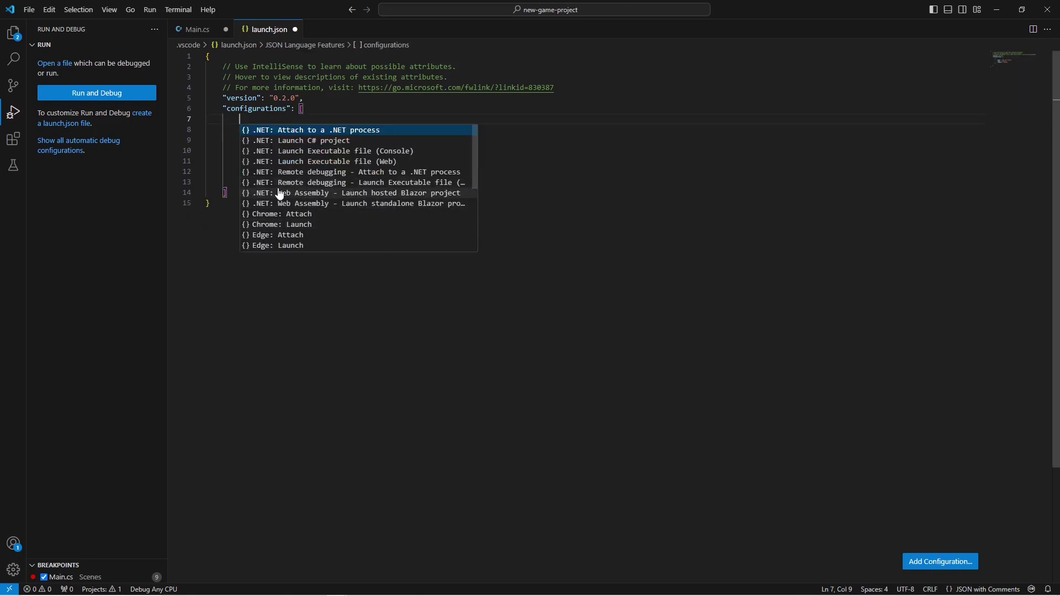
click(428, 184)
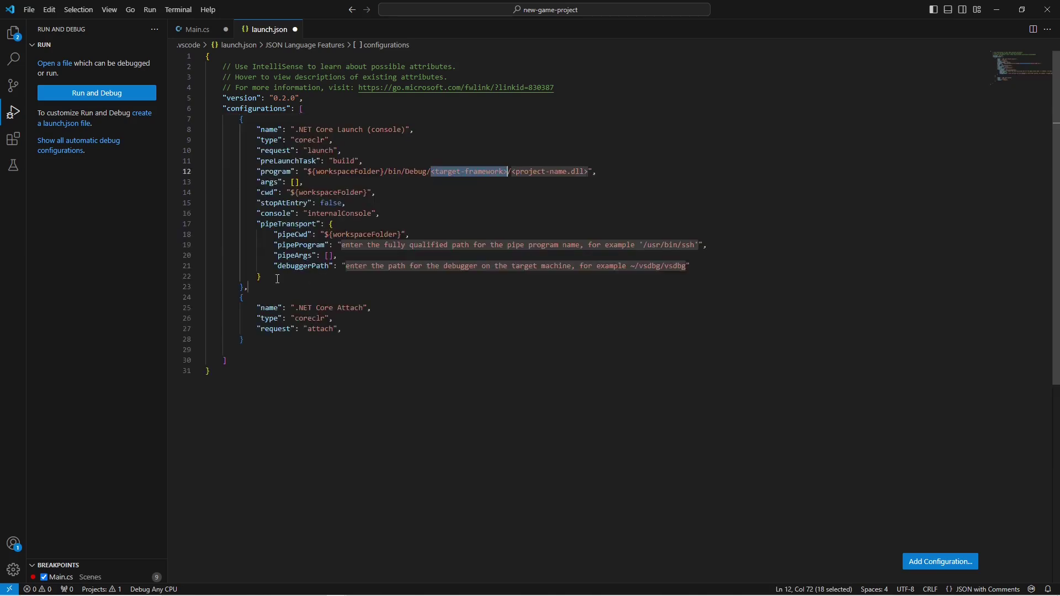
drag(277, 278, 205, 224)
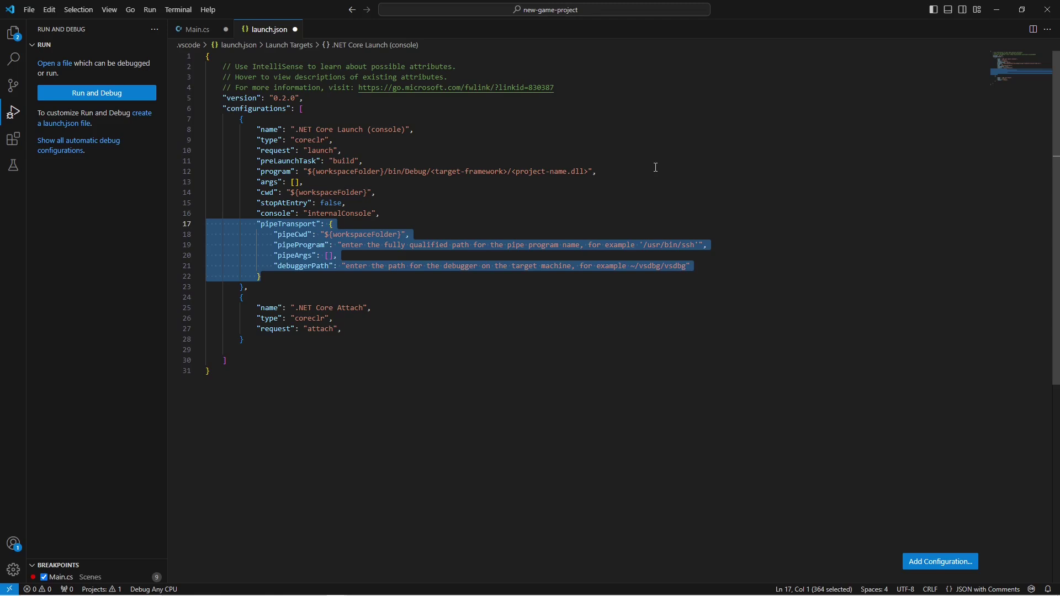
key(Delete)
drag(310, 176, 589, 172)
key(alt+Tab)
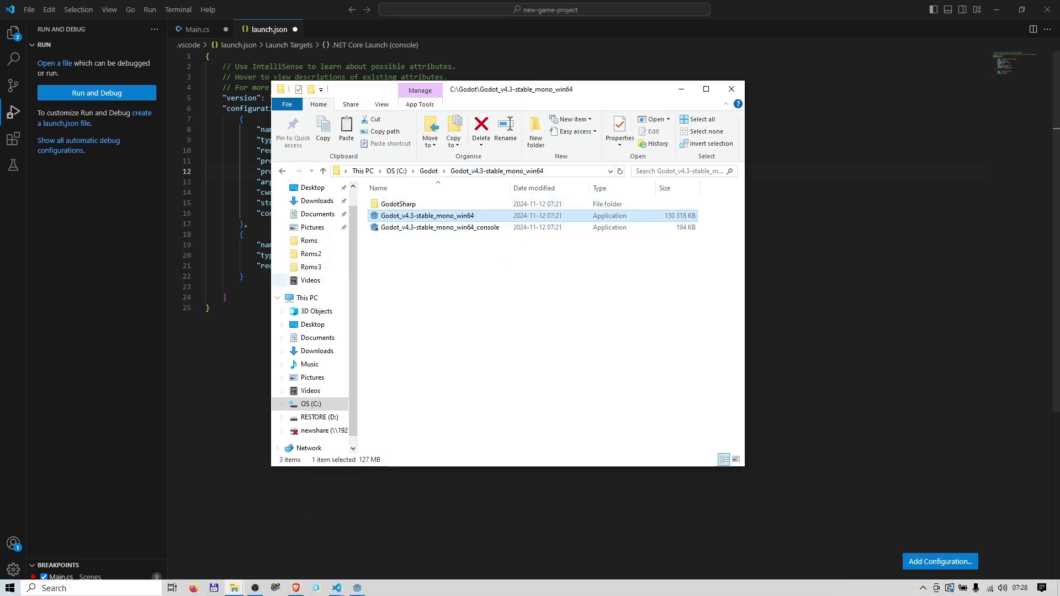
Step: Copy the Godot_v4.3-stable_mono_win64 executable's full path, then return to launch.json
double_click(429, 215)
right_click(430, 215)
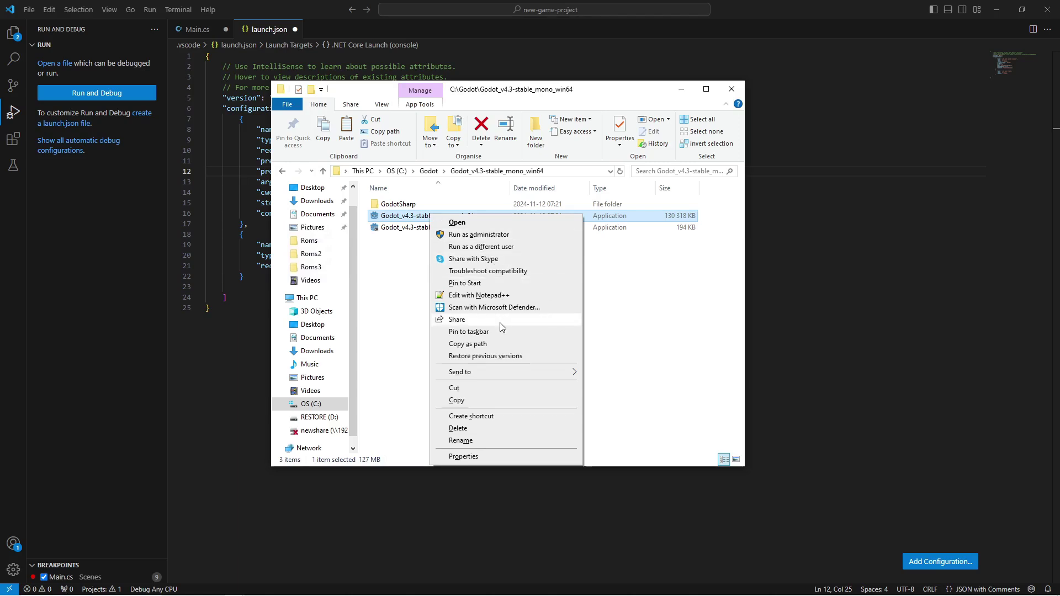
click(481, 344)
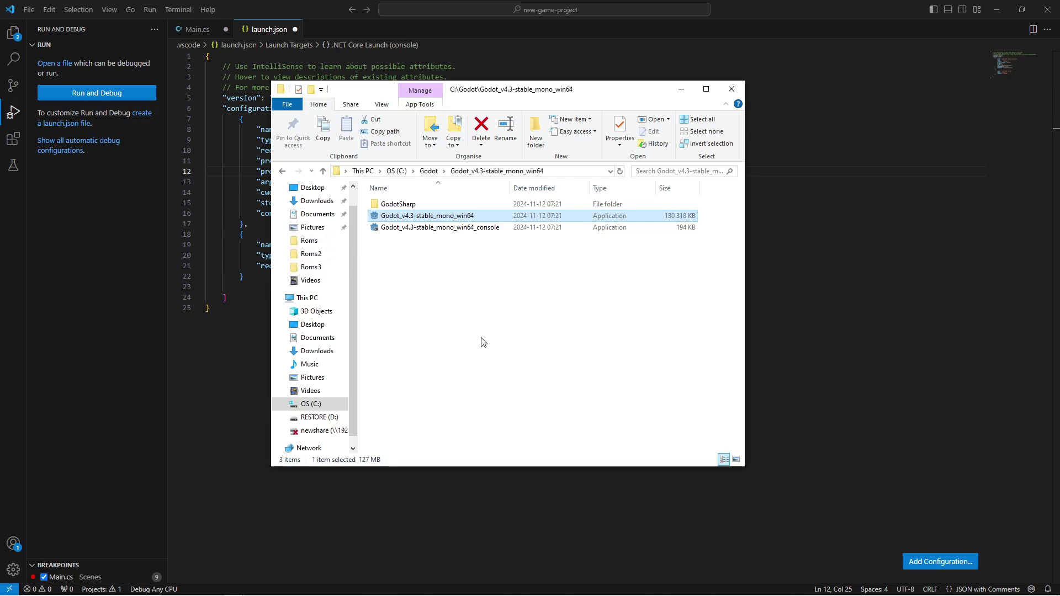
click(480, 43)
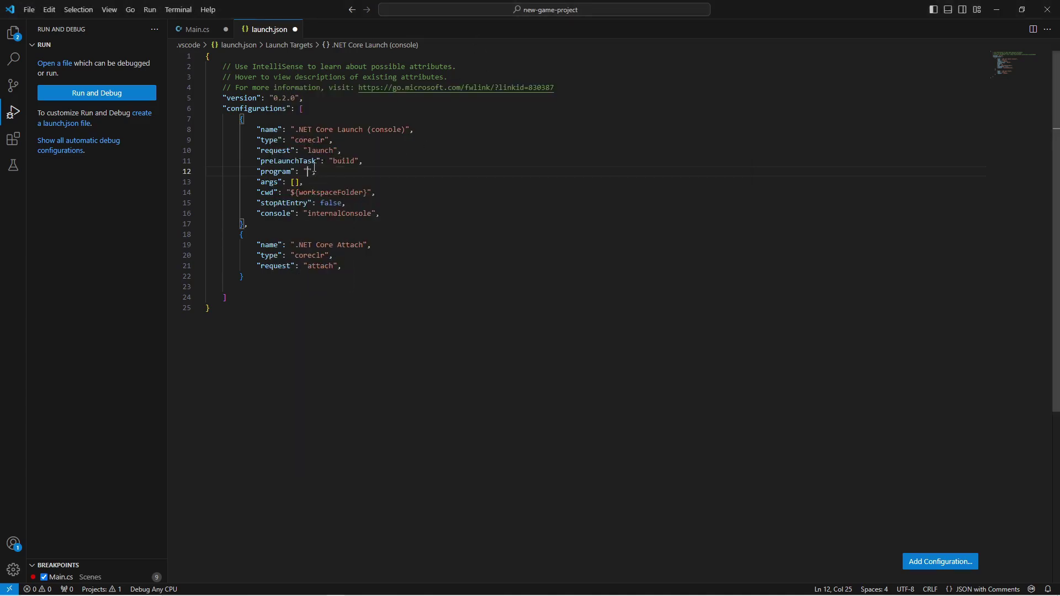
Step: Set program to C:/Godot/Godot_v4.3-stable_mono_win64/Godot_v4.3-stable_mono_win64.exe without doubled quotes
key(ctrl+v)
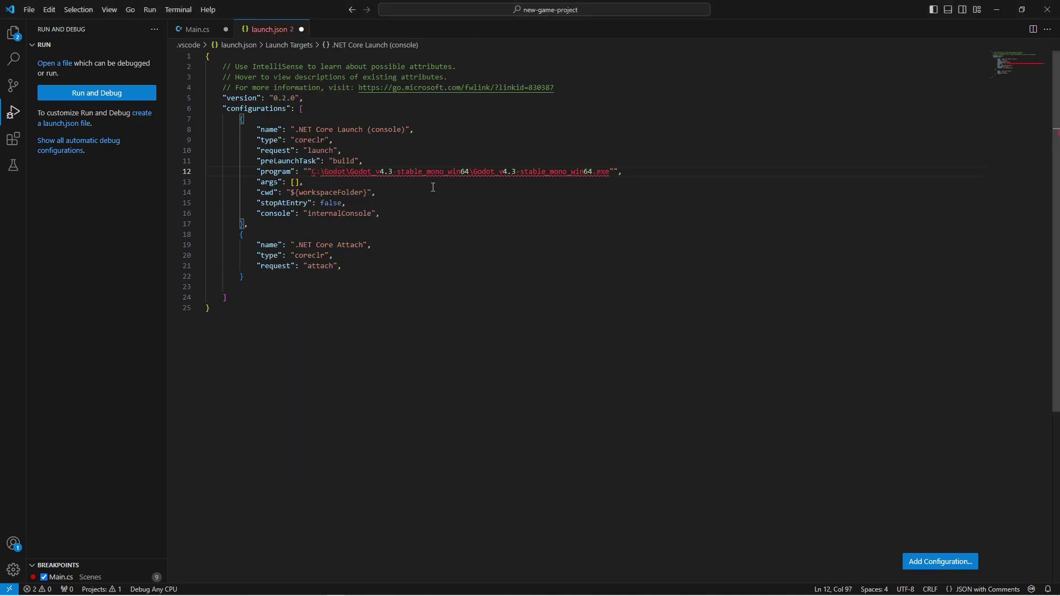
click(312, 172)
key(BackSpace)
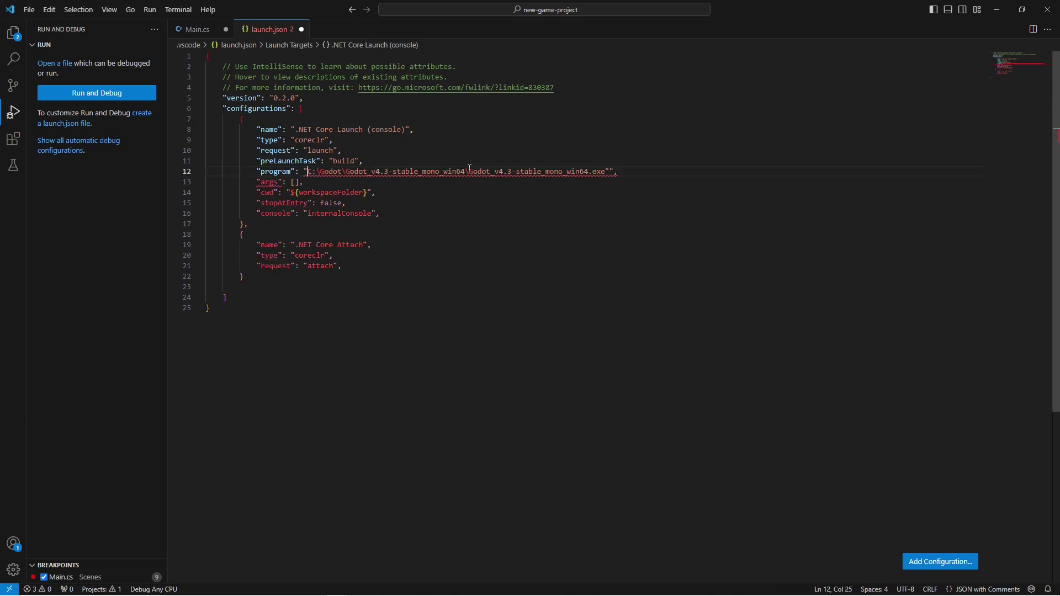
click(606, 171)
key(Delete)
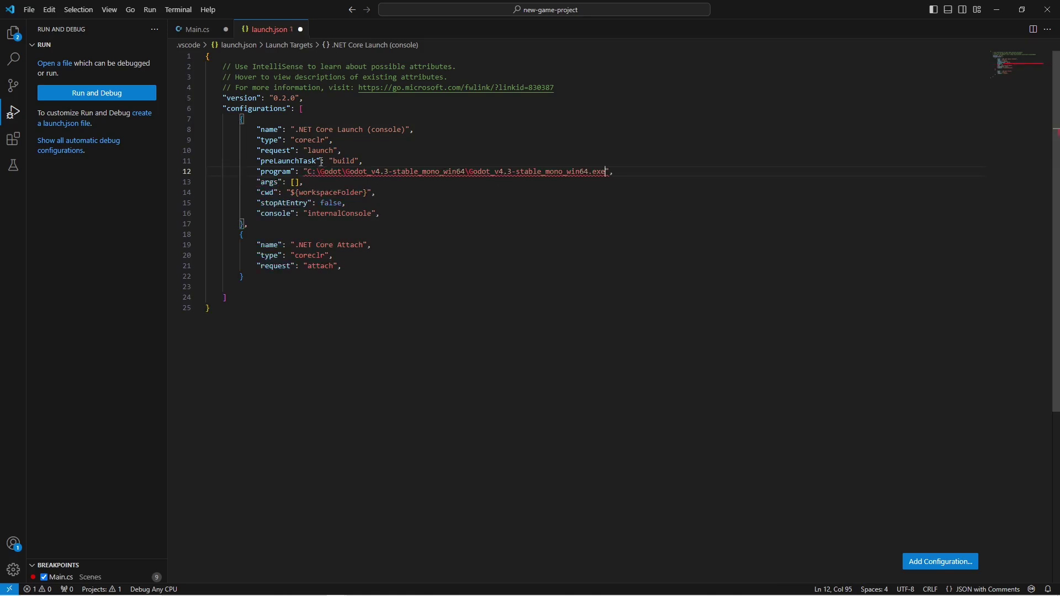
click(318, 171)
key(Delete)
text(/)
key(Delete)
text(/)
click(468, 171)
key(Delete)
text(/)
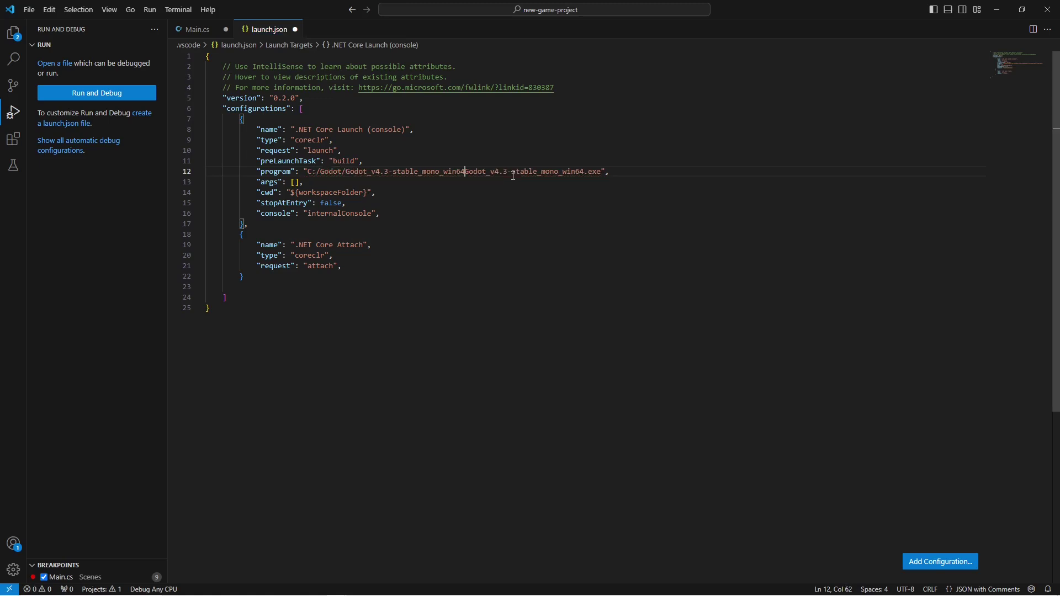
Step: Save launch.json and Main.cs
click(689, 179)
key(ctrl+s)
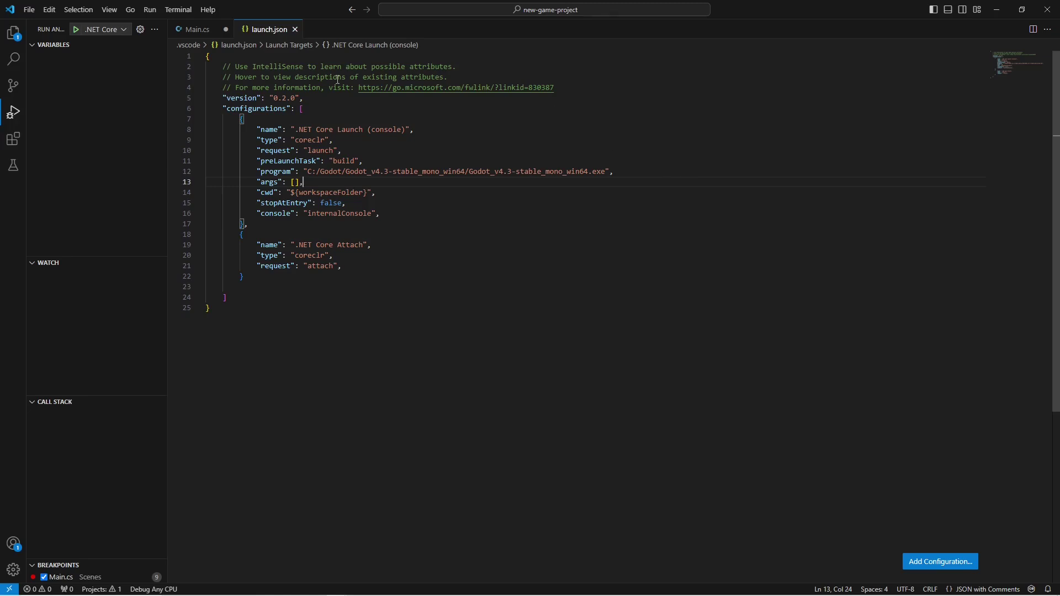
click(198, 29)
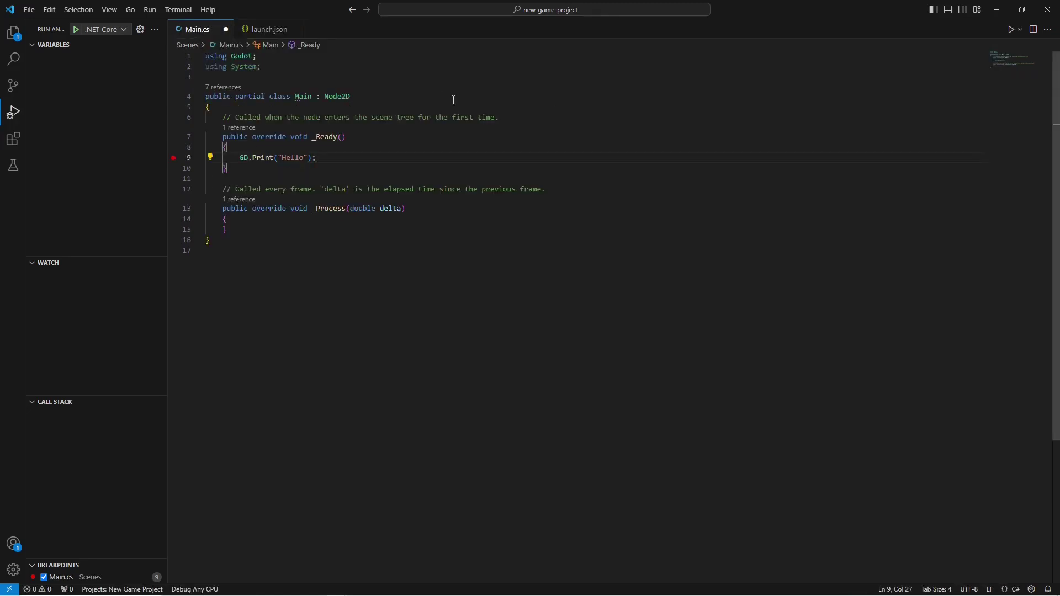
key(ctrl+s)
Step: Debug with .NET Core Launch (console) and add the missing build task from the .NET Core tasks.json template
click(113, 30)
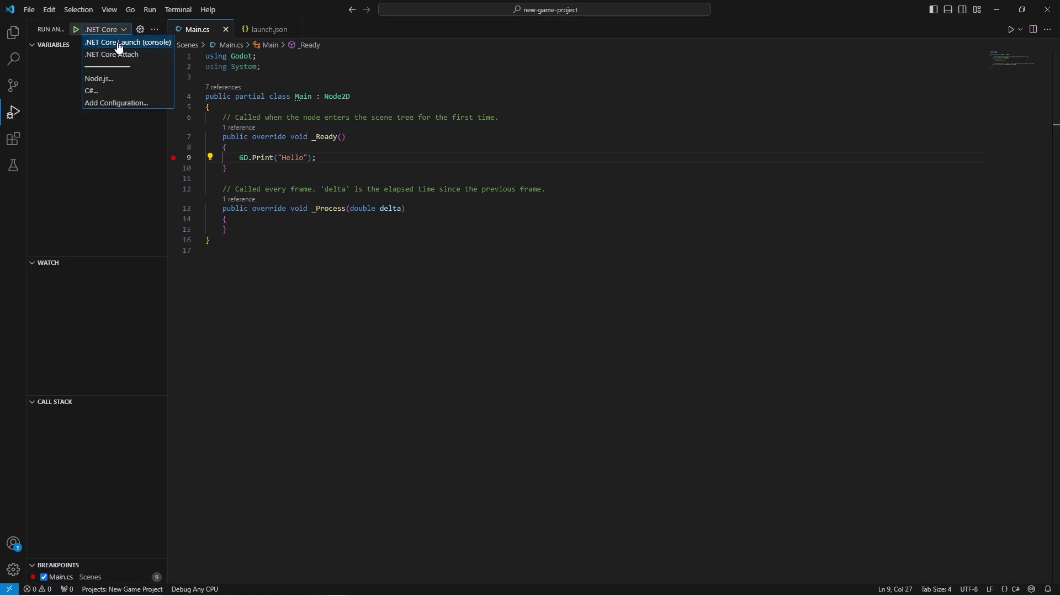
click(124, 48)
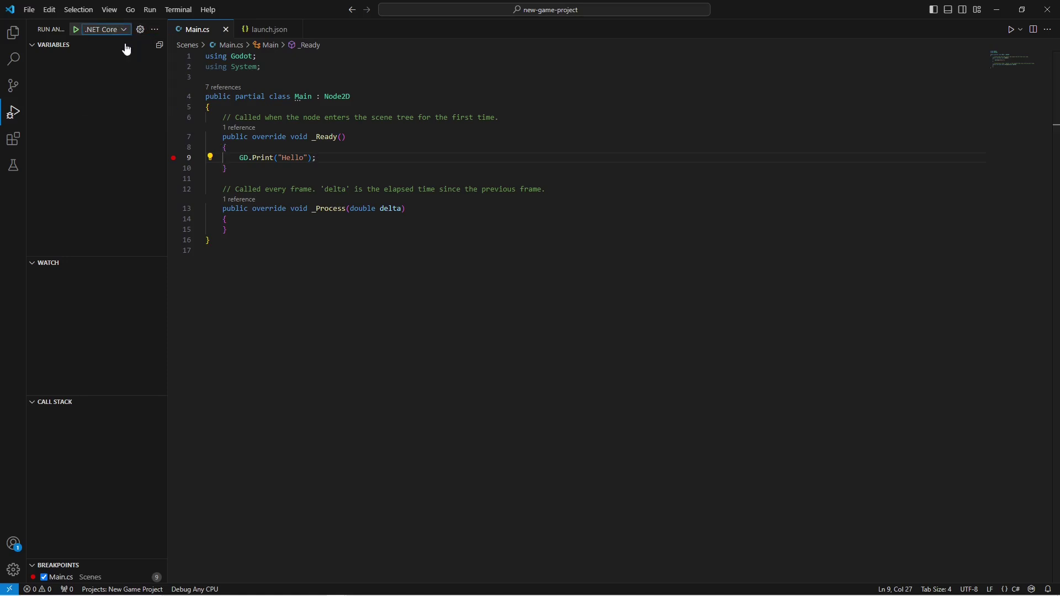
click(77, 29)
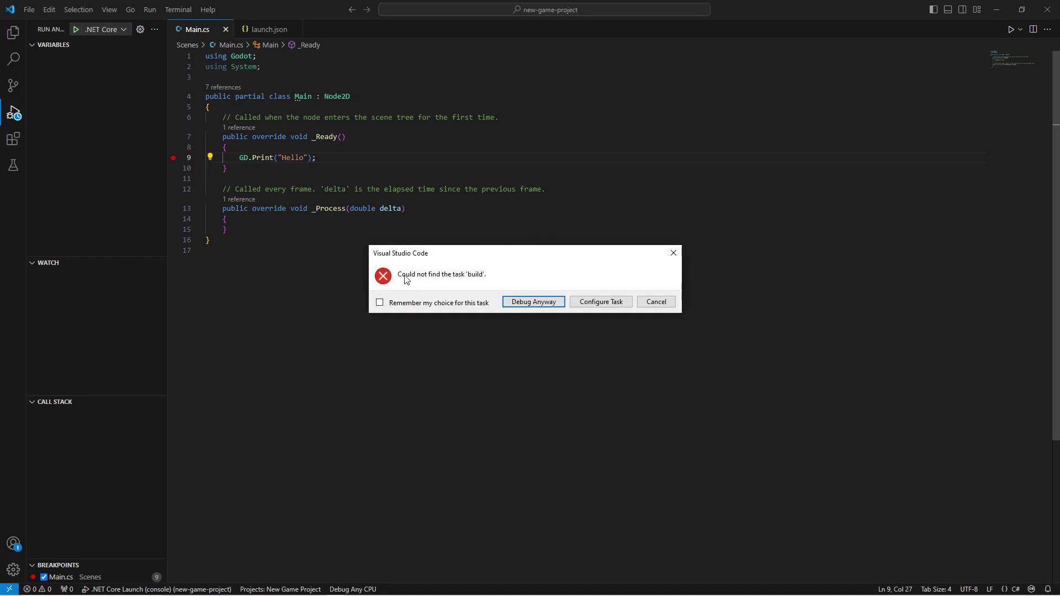
click(613, 305)
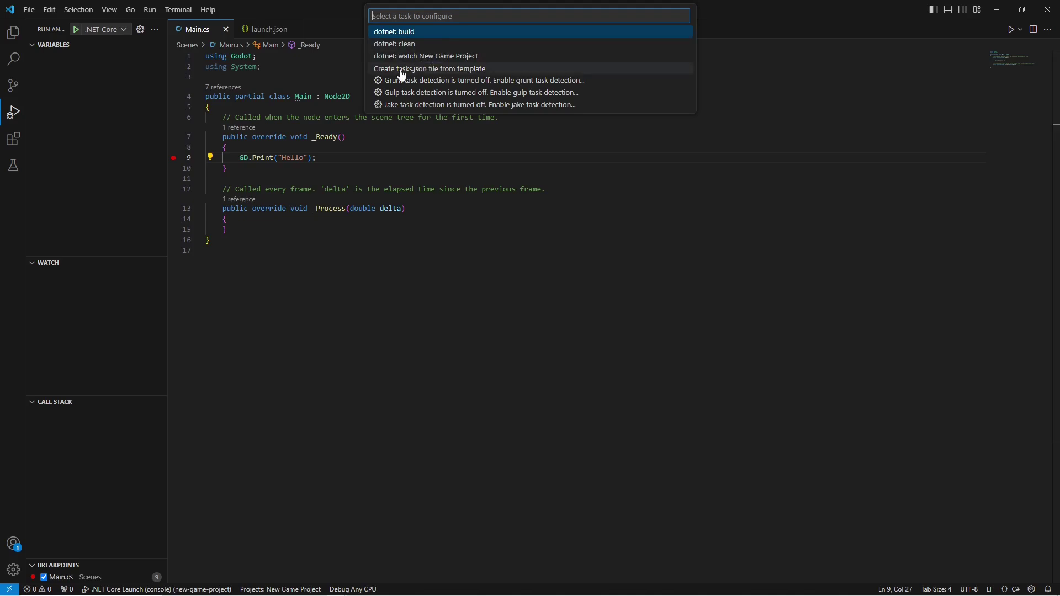
click(438, 69)
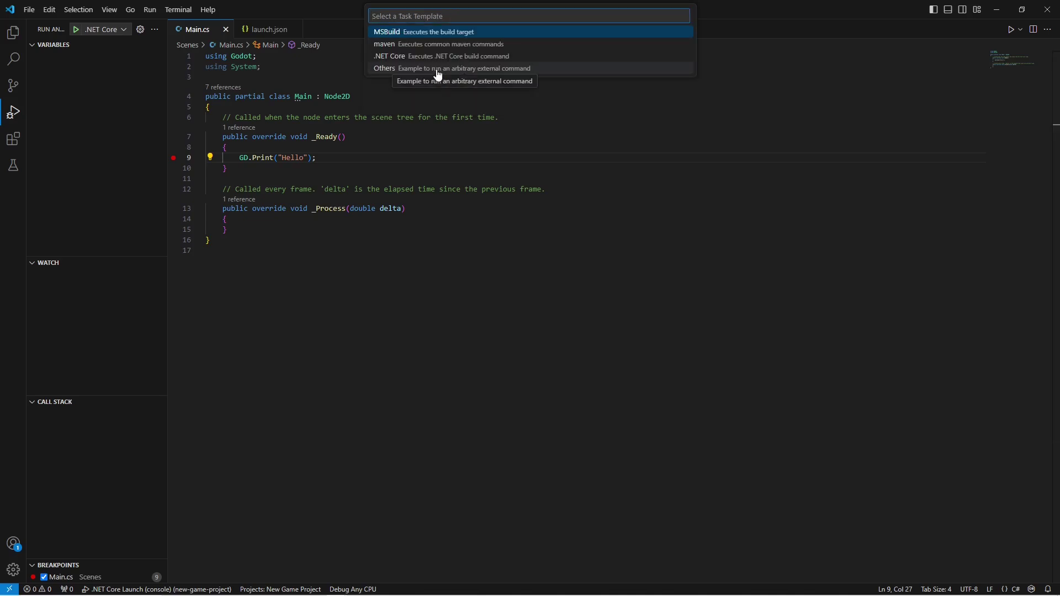
click(393, 59)
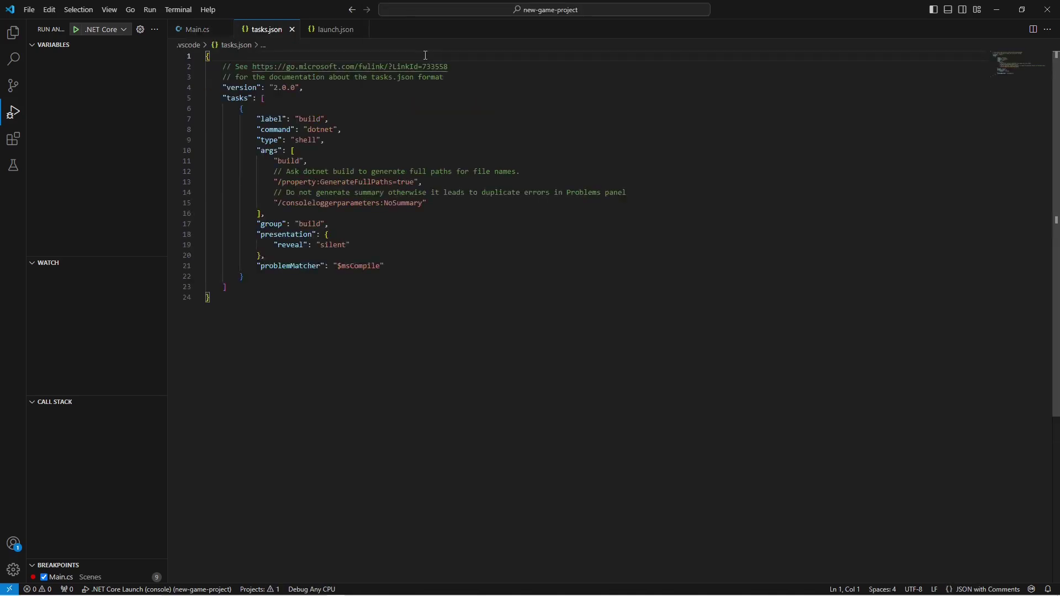
Step: Start debugging again and dismiss the 'no main scene defined' error
click(75, 30)
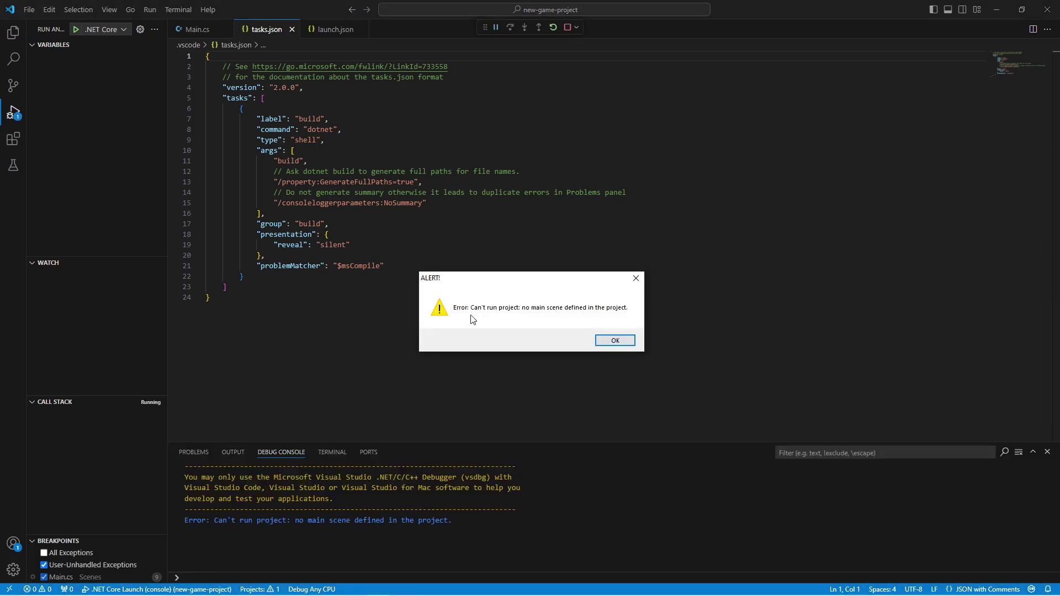
click(617, 340)
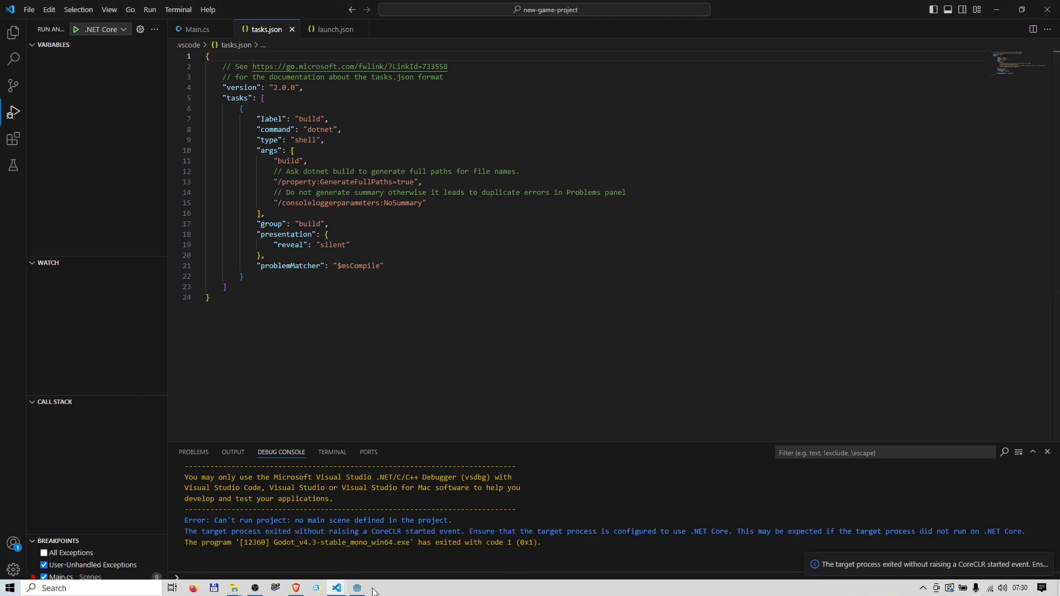
Step: Run the project in Godot, selecting the current scene as main scene, then close the game
click(357, 588)
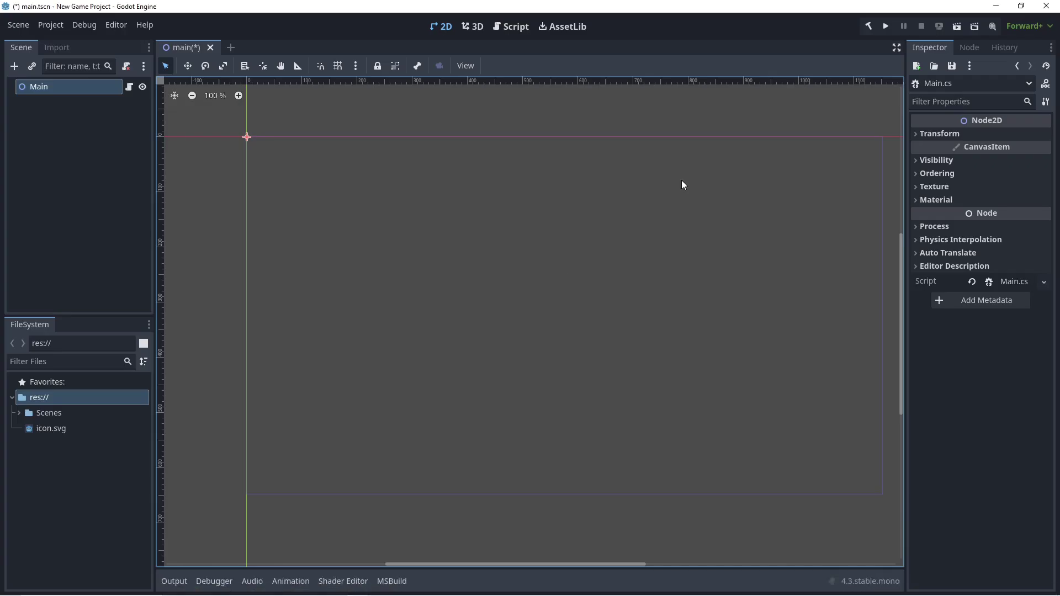
click(887, 26)
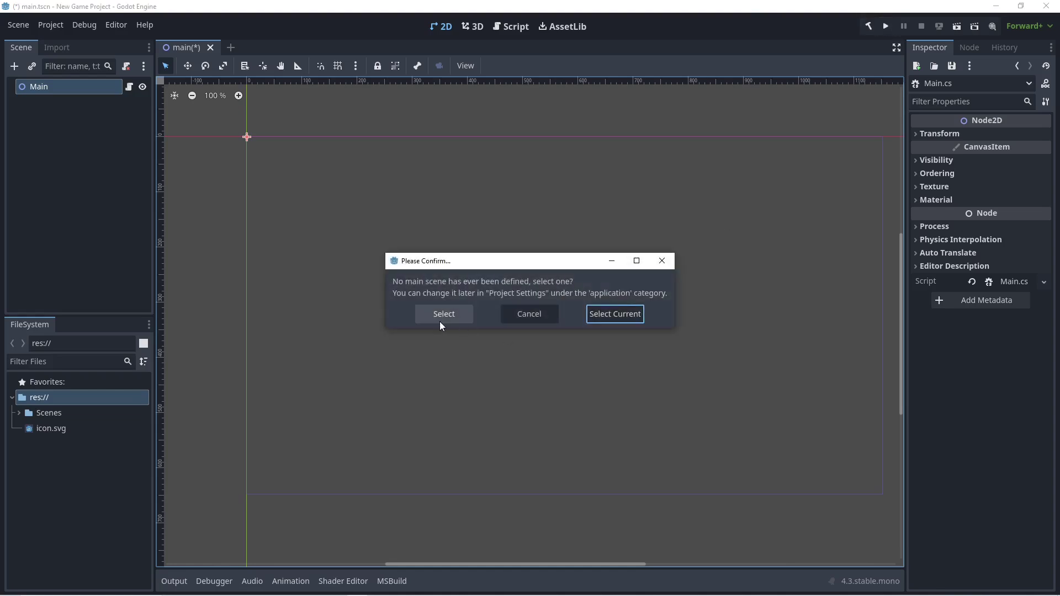
click(626, 319)
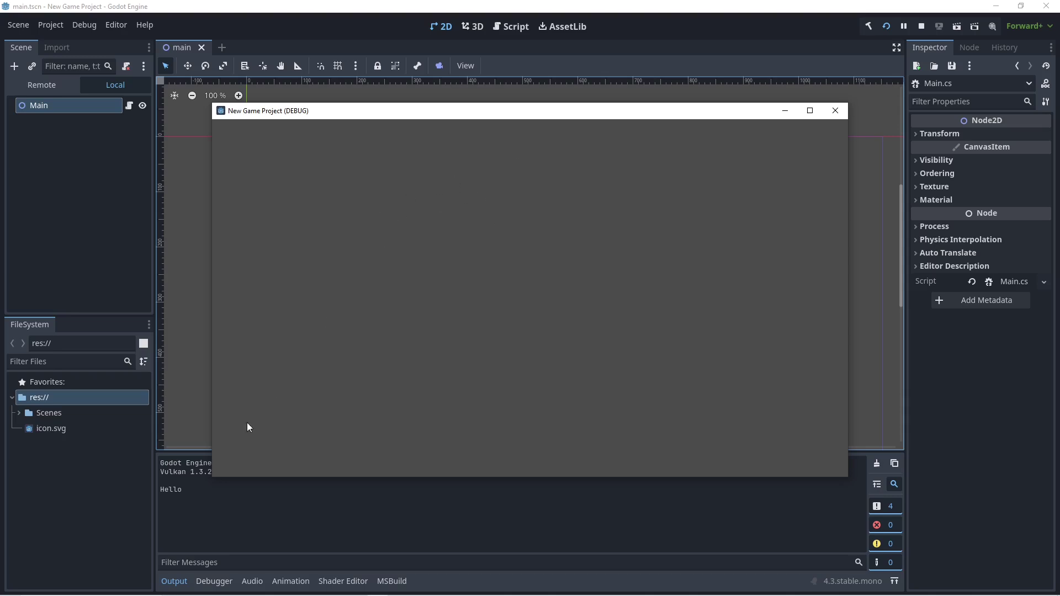
click(834, 110)
Step: Debug the game to the line 9 breakpoint, step over once, and stop the session
key(alt+Tab)
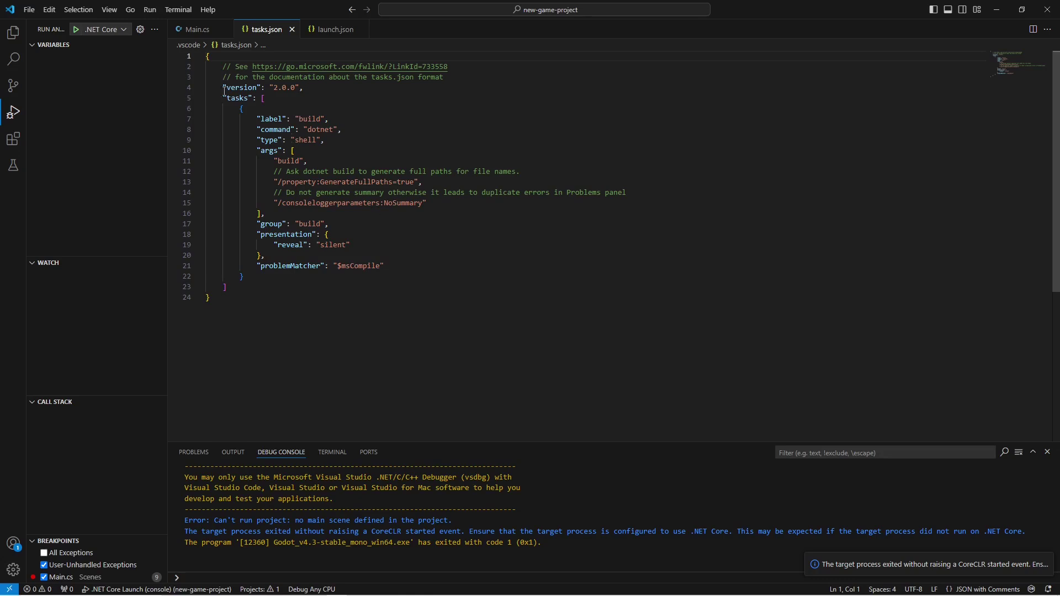
click(77, 35)
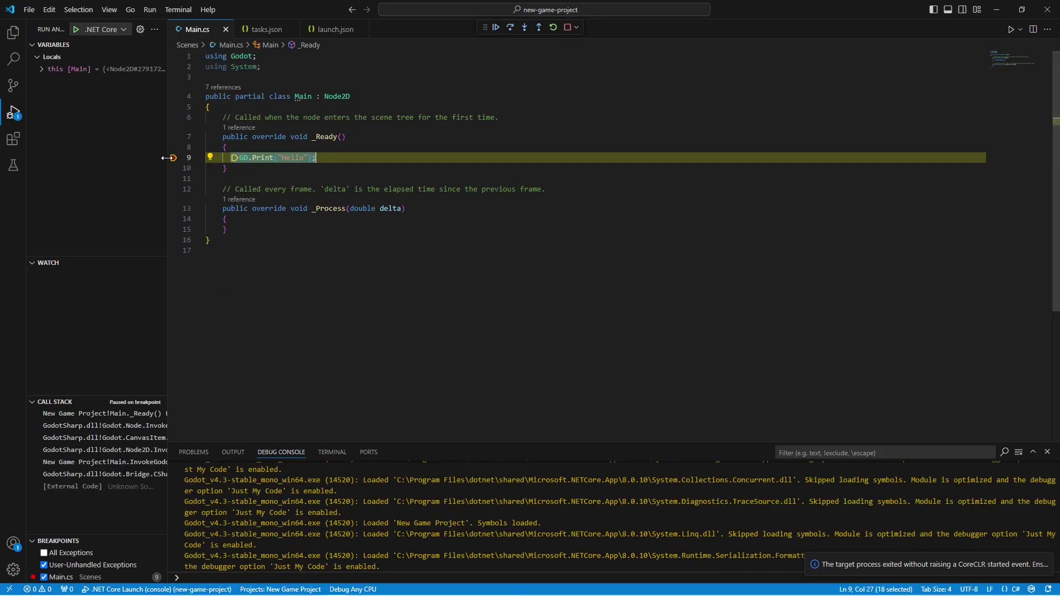
click(351, 159)
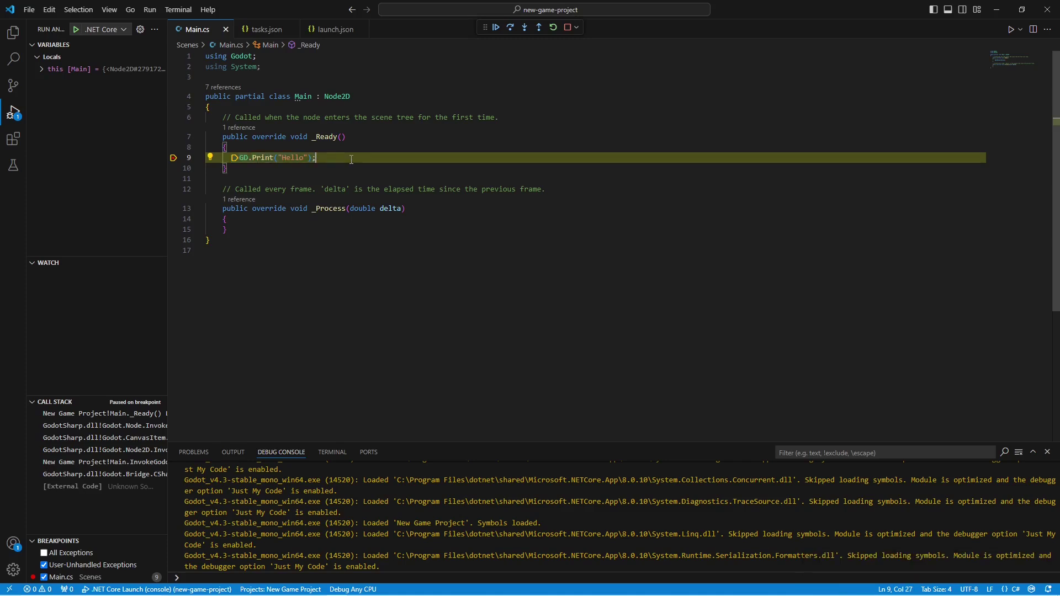
key(F10)
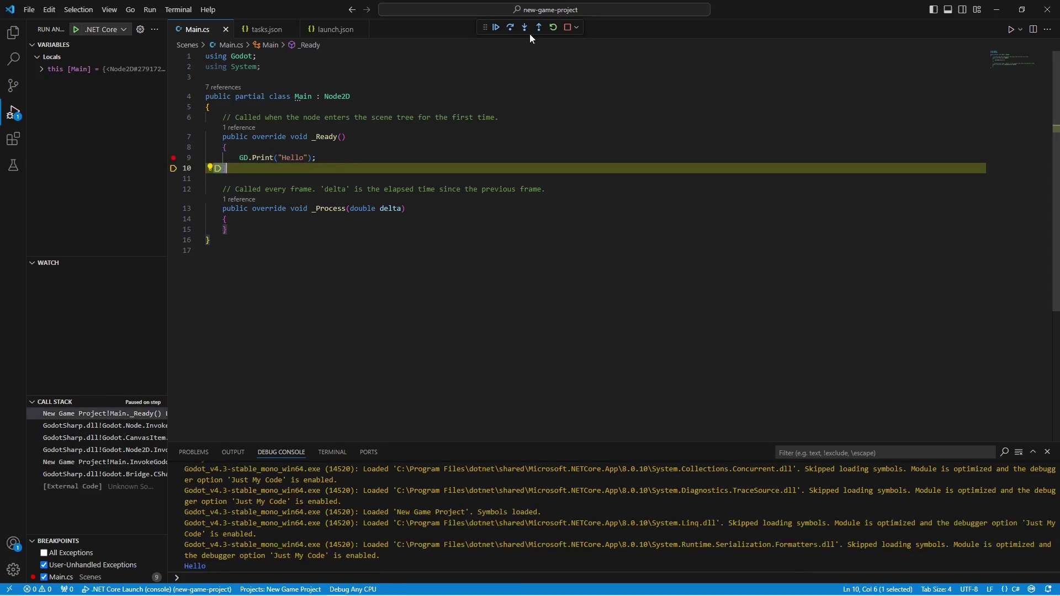
click(567, 28)
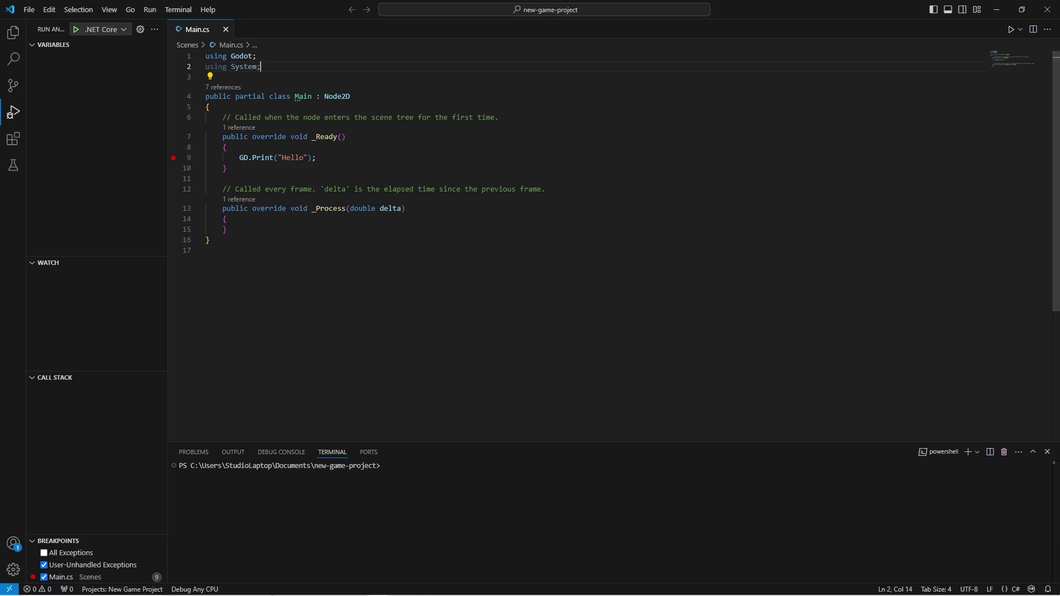
Step: In Godot, drag icon.svg into the 2D viewport to add an Icon sprite
click(337, 590)
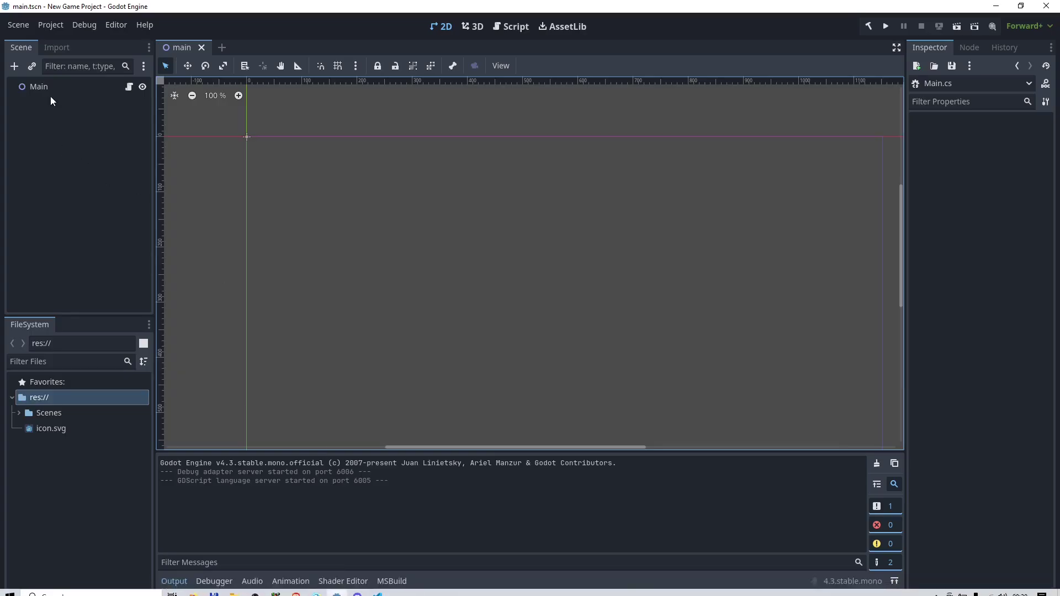
drag(32, 425, 313, 230)
click(77, 101)
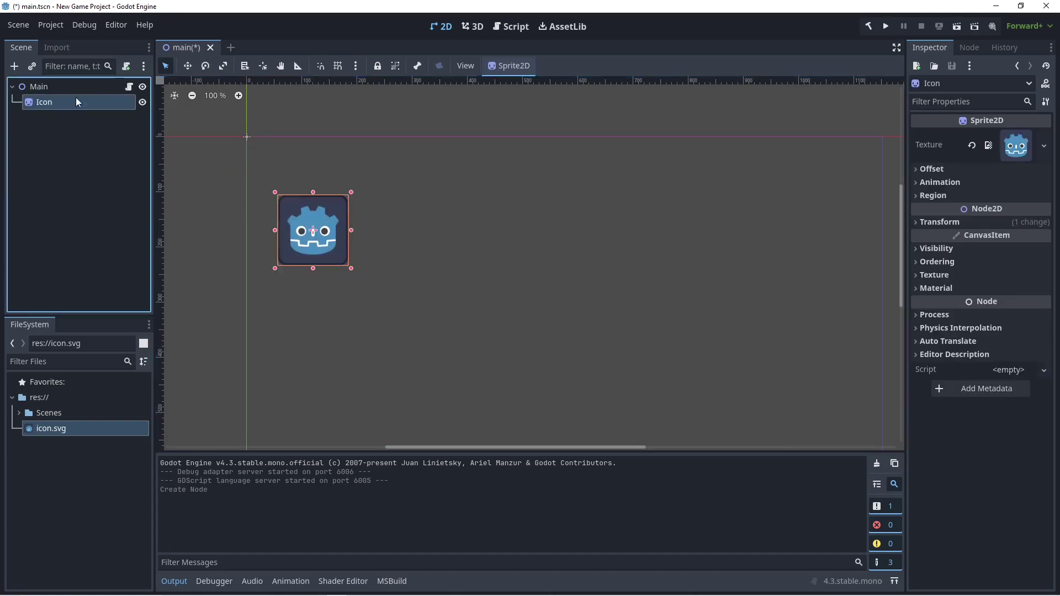
Step: In Main.cs, review the movement code: _icon, _startPos at x -100, moving right, resetting past x 1000
click(127, 87)
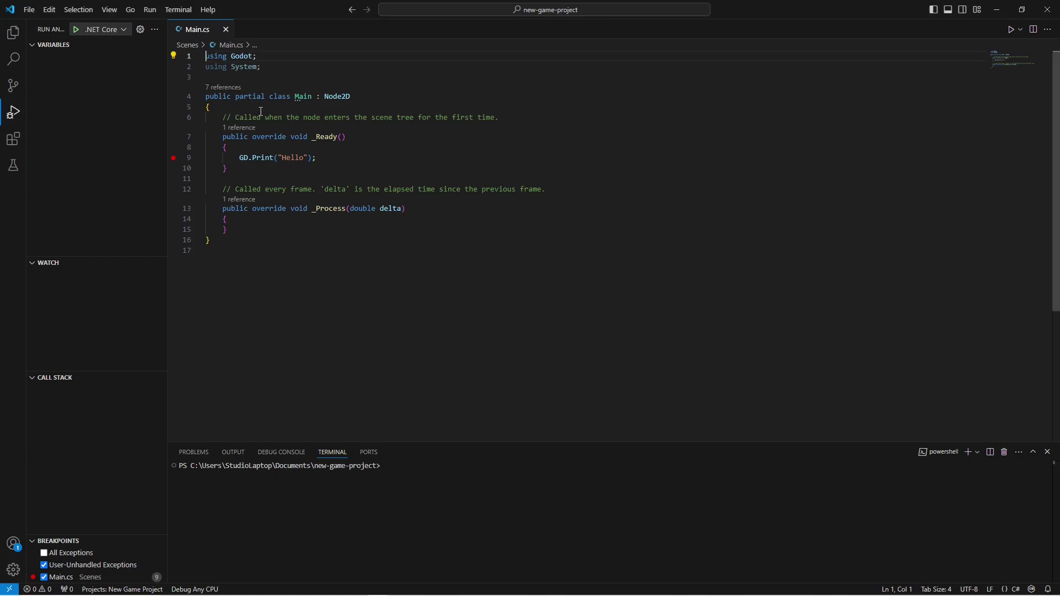
click(261, 111)
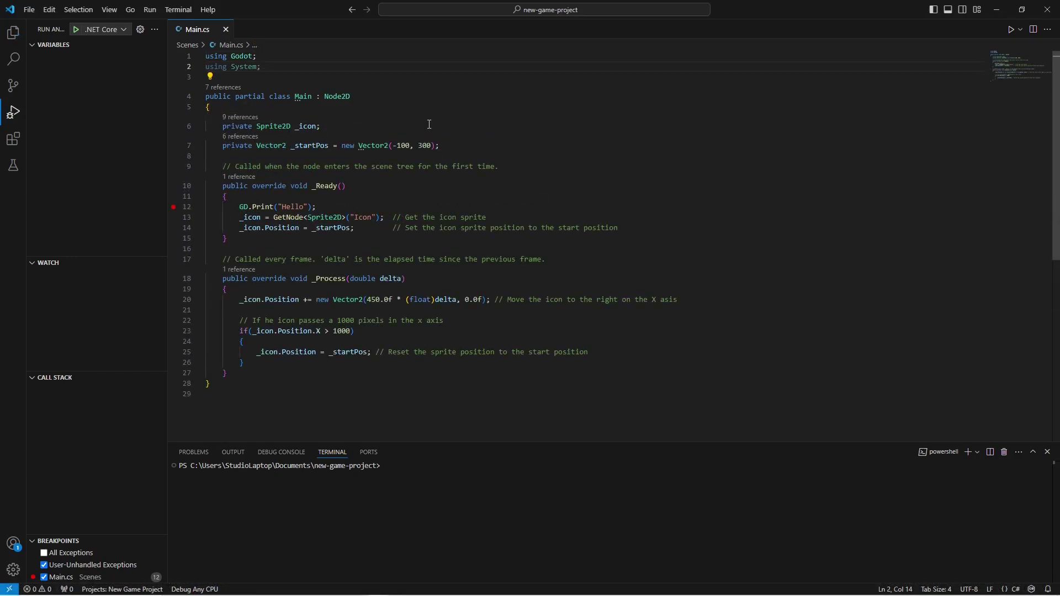
double_click(307, 127)
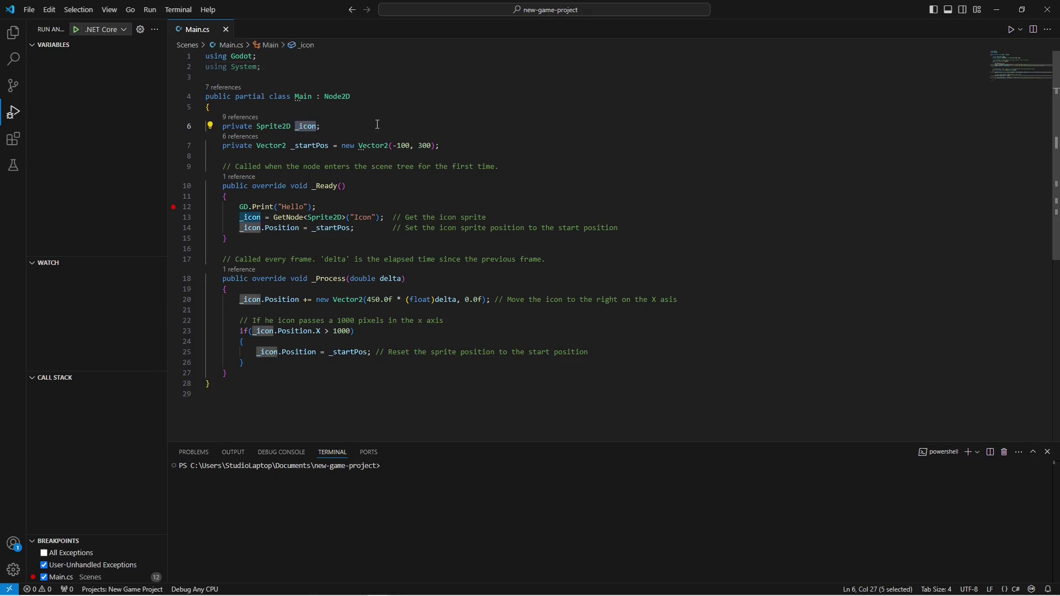
drag(445, 149, 289, 148)
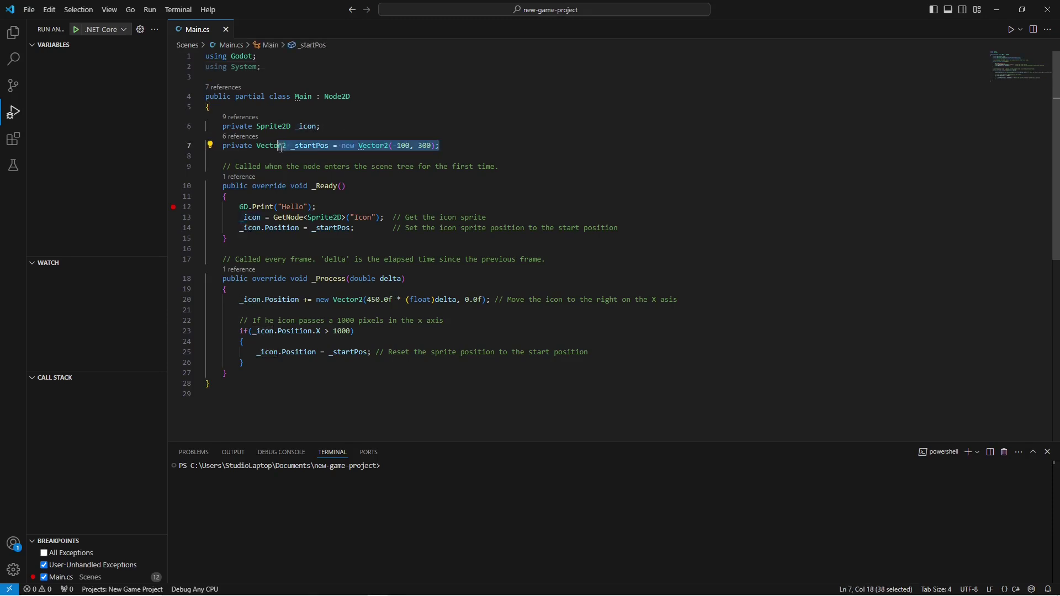
drag(392, 148, 433, 147)
drag(487, 218, 117, 220)
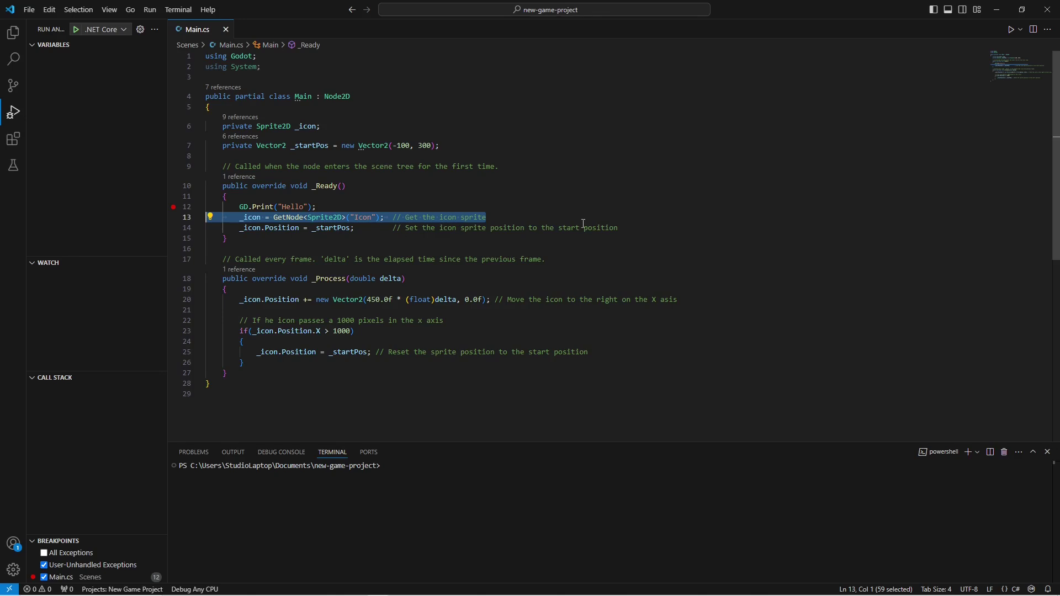
drag(620, 228, 199, 229)
click(407, 290)
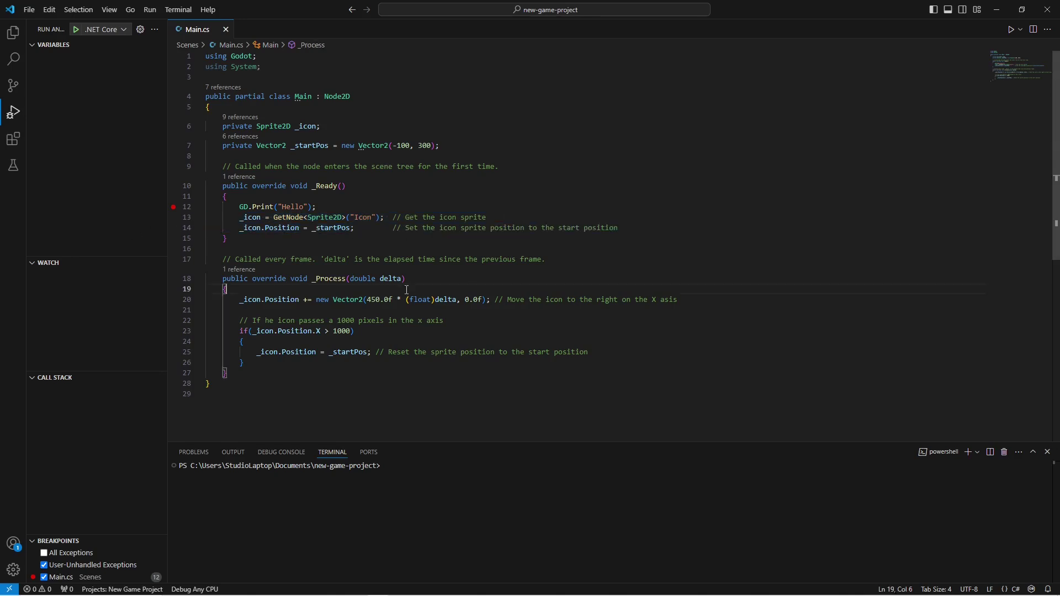
drag(678, 300, 202, 300)
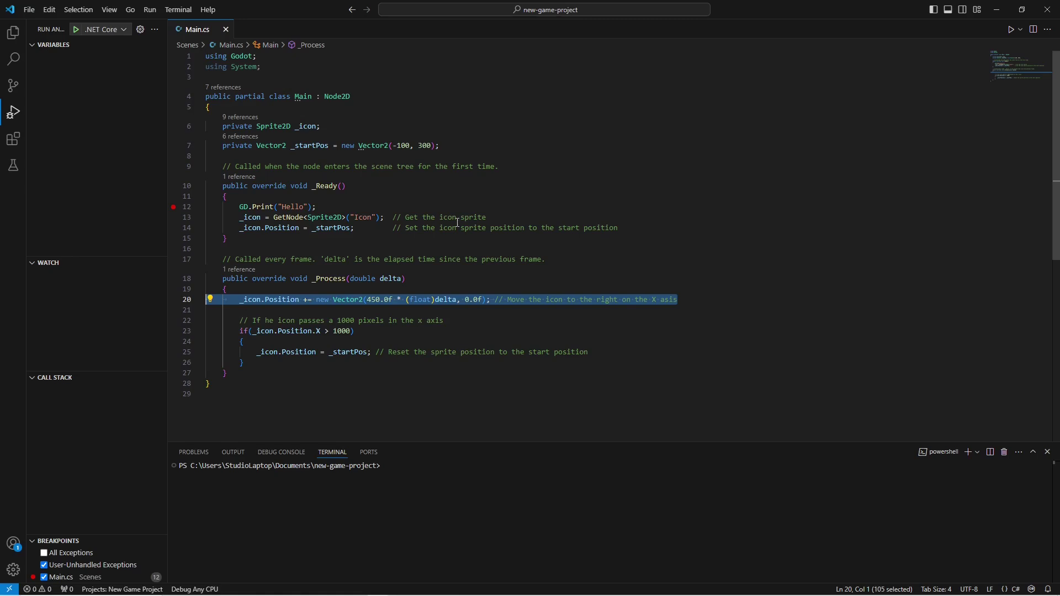
drag(354, 331, 202, 323)
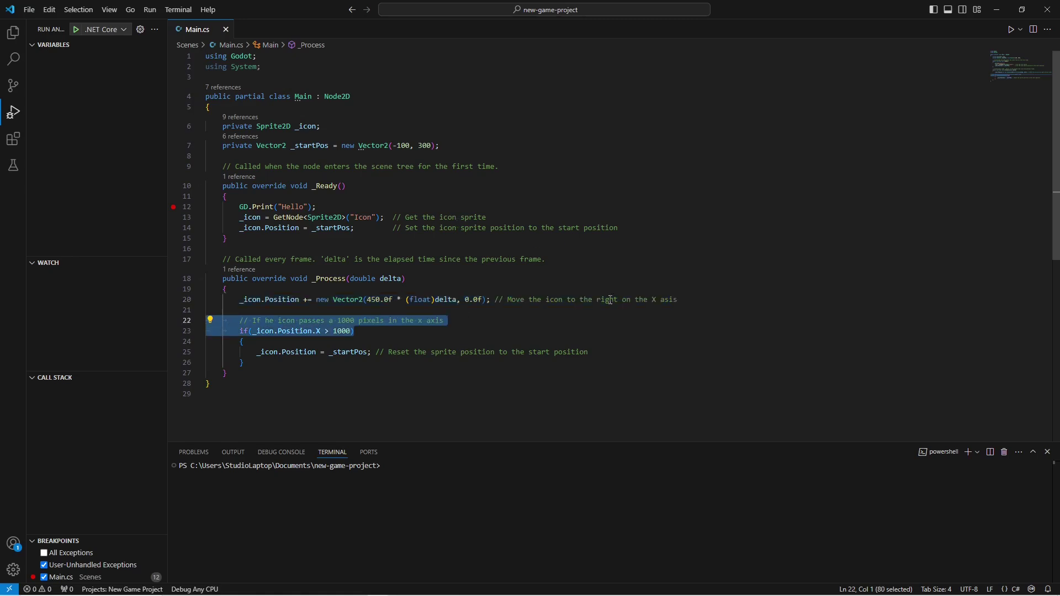
drag(589, 352, 203, 354)
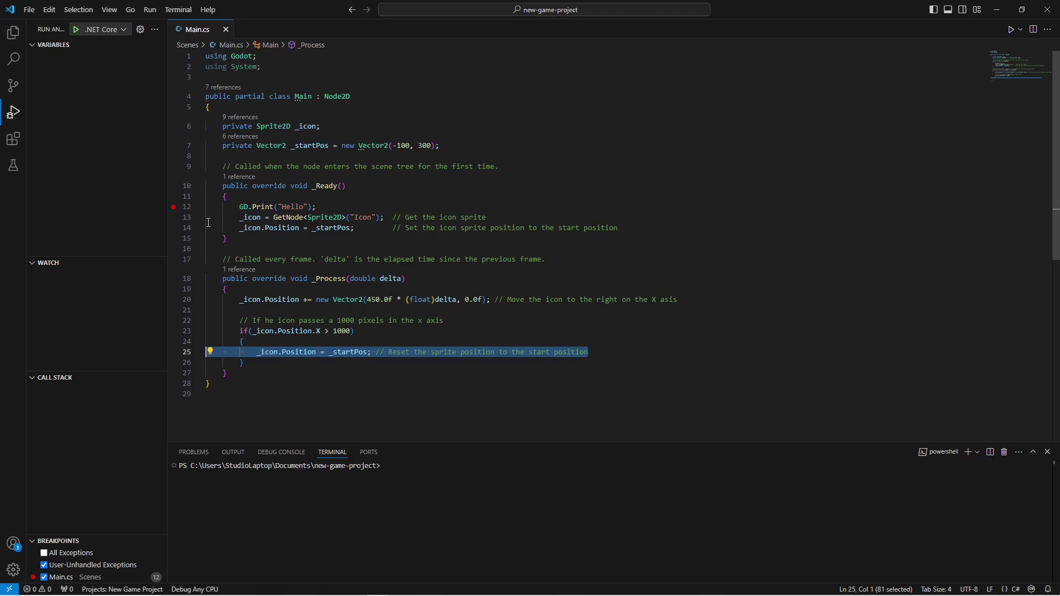
Step: Move the breakpoint from line 12 to line 25
click(178, 207)
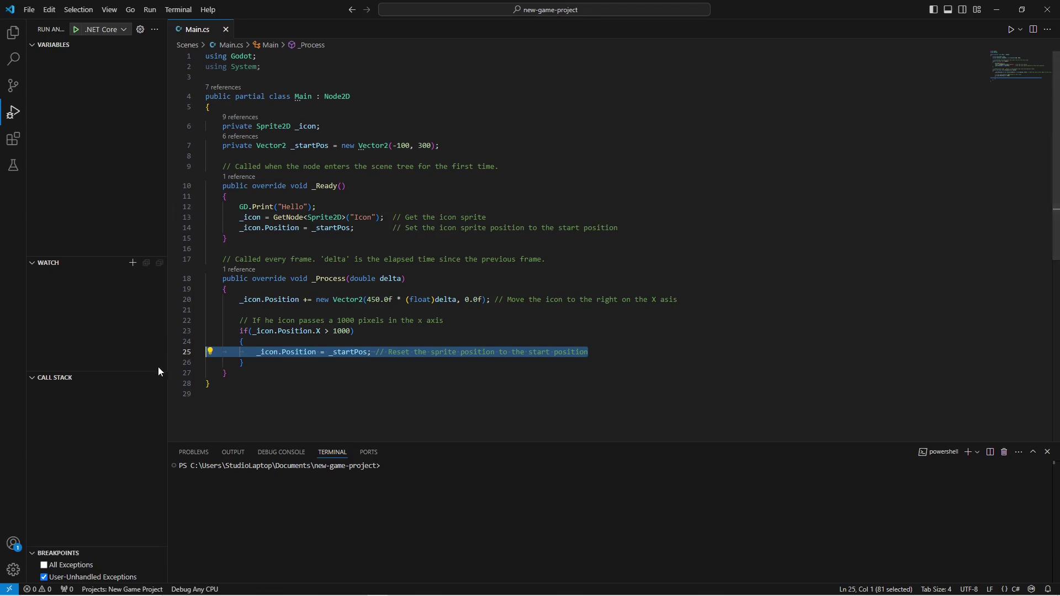
click(174, 352)
click(262, 344)
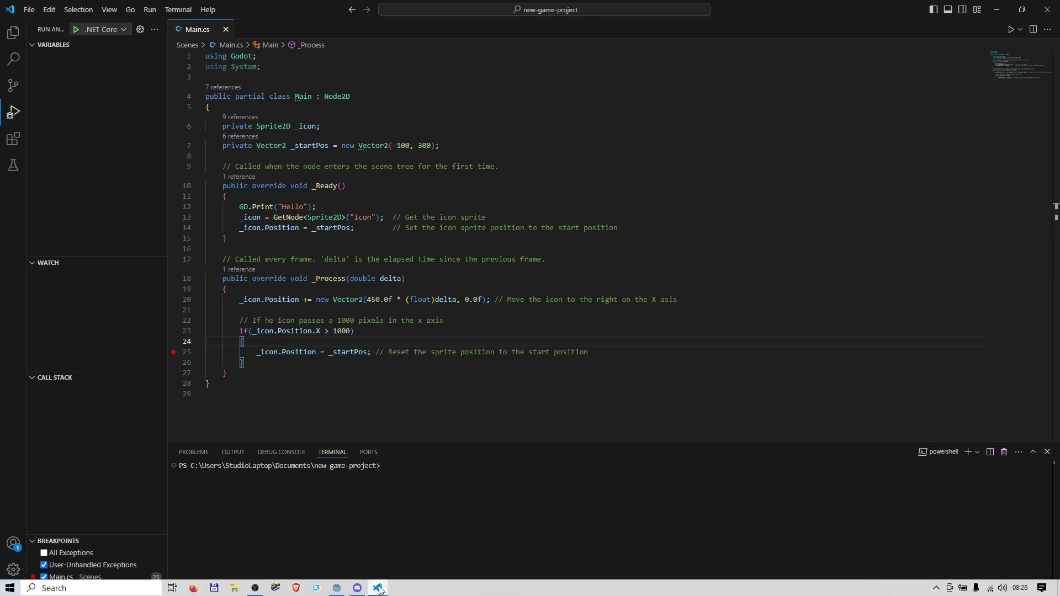
Step: Build and run the game in Godot to watch the icon slide right, then return to VS Code
click(337, 588)
click(886, 25)
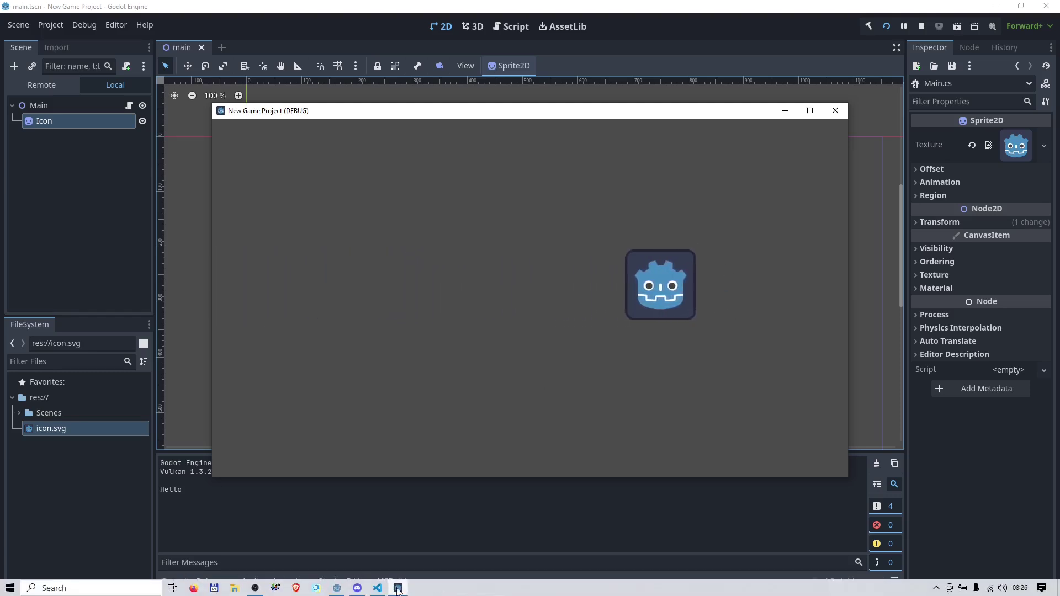
click(398, 588)
Step: Attach the .NET Core Attach debugger to the running Godot game process, found by searching 'god'
click(92, 30)
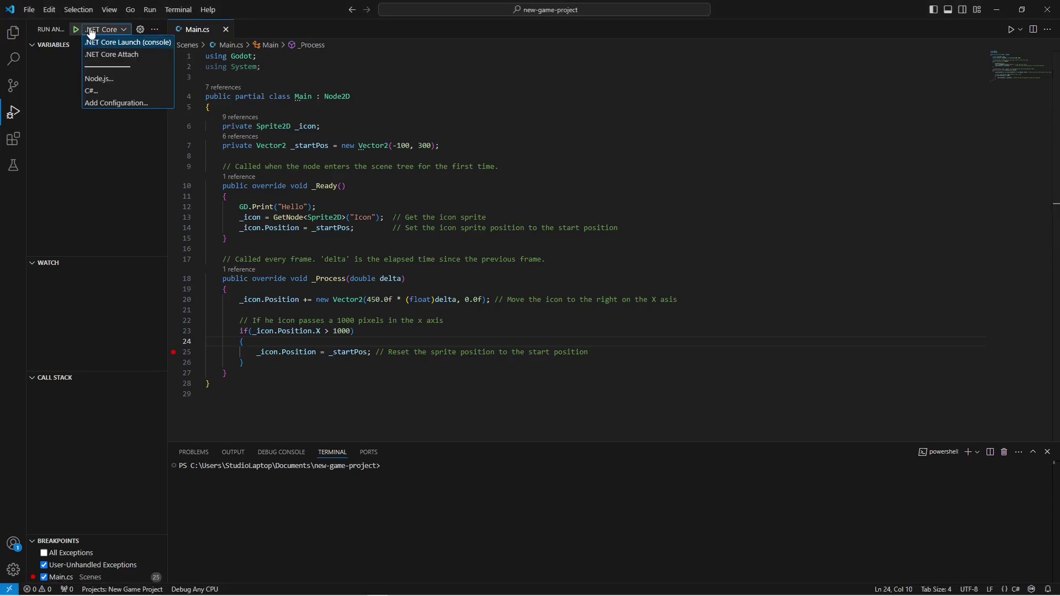
click(131, 55)
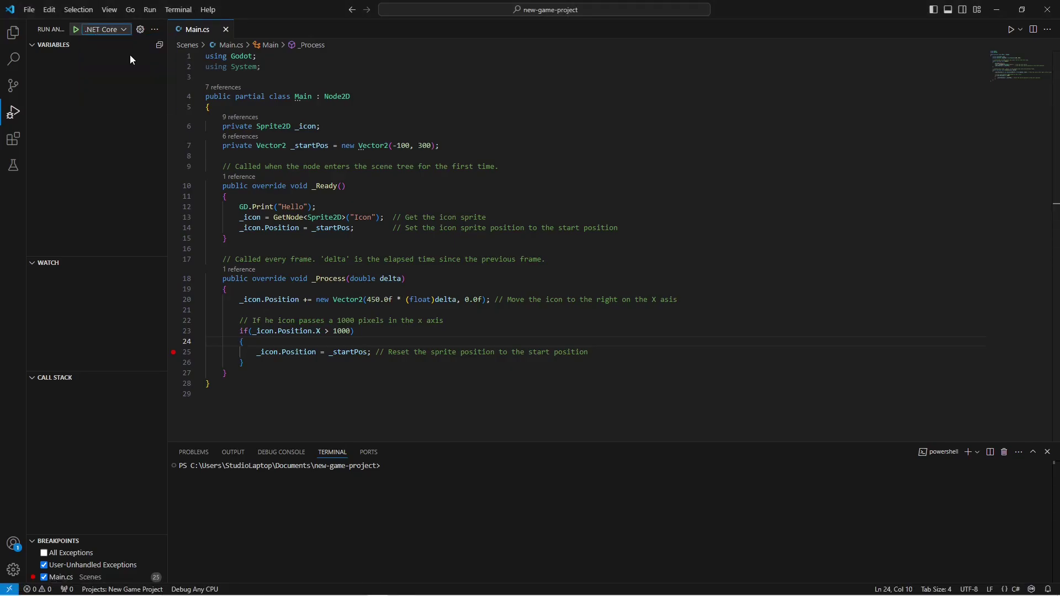
click(76, 29)
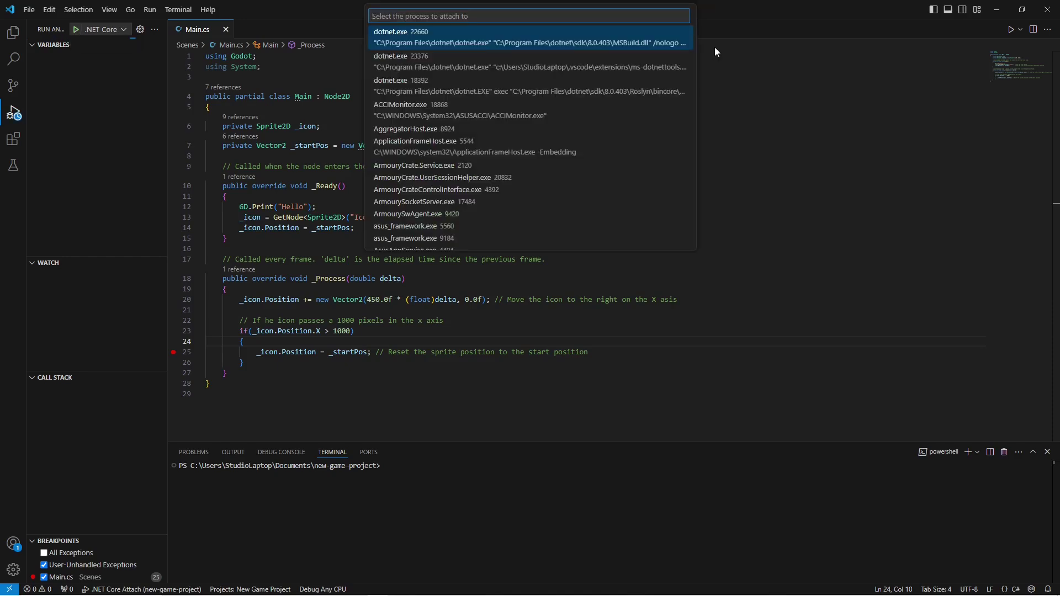
text(godot)
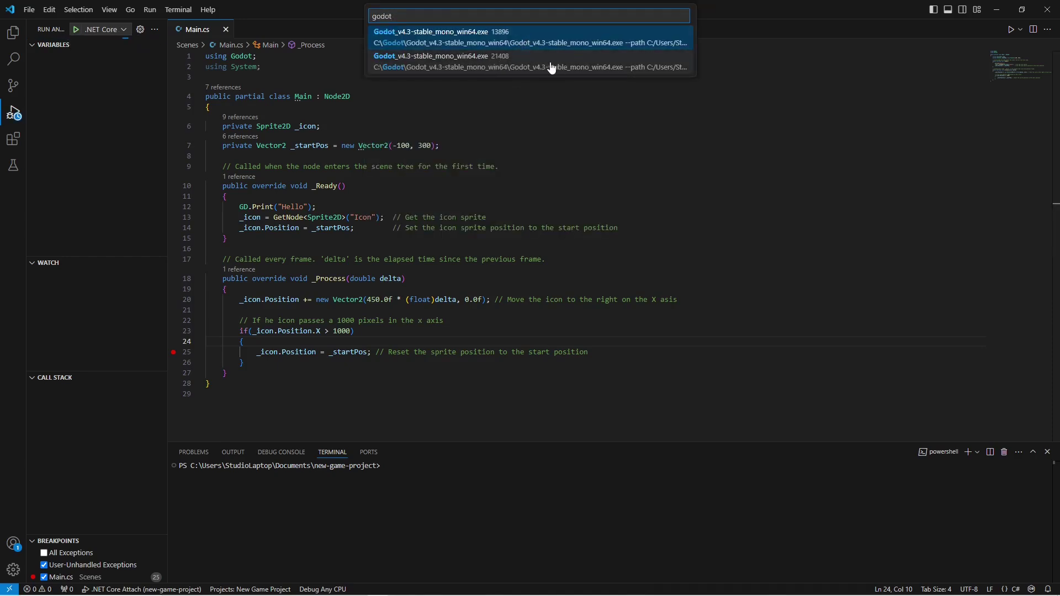
click(517, 67)
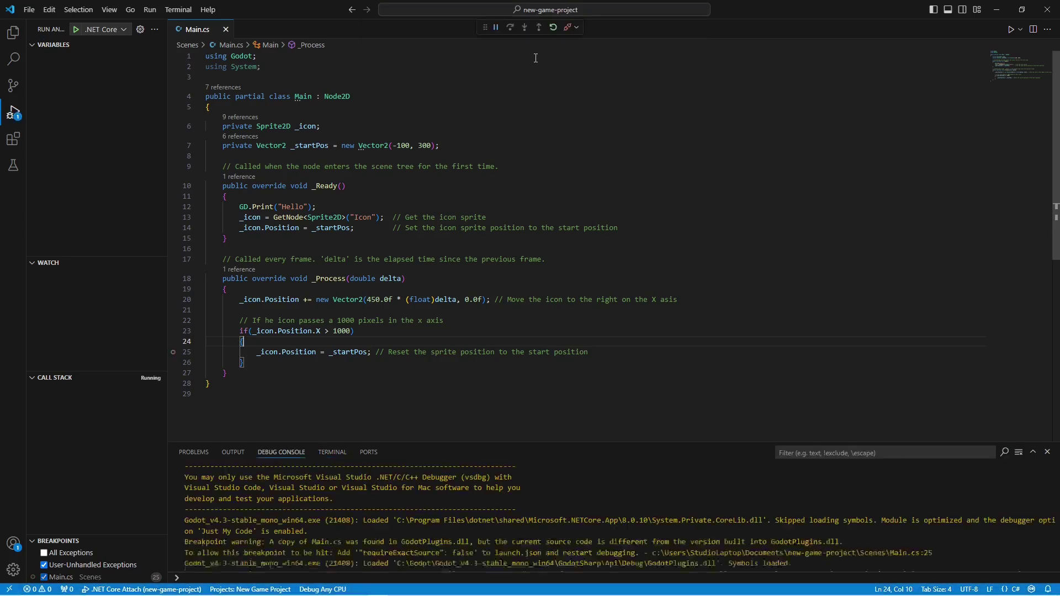
Step: Restore VS Code beside the paused Godot game and continue execution from the line 25 breakpoint
double_click(782, 7)
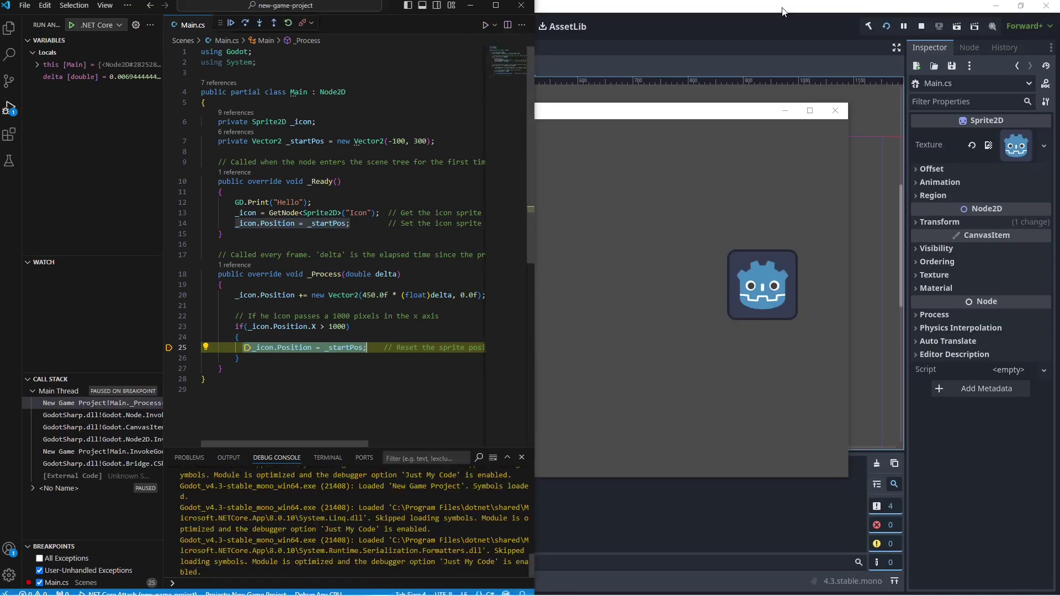
click(274, 23)
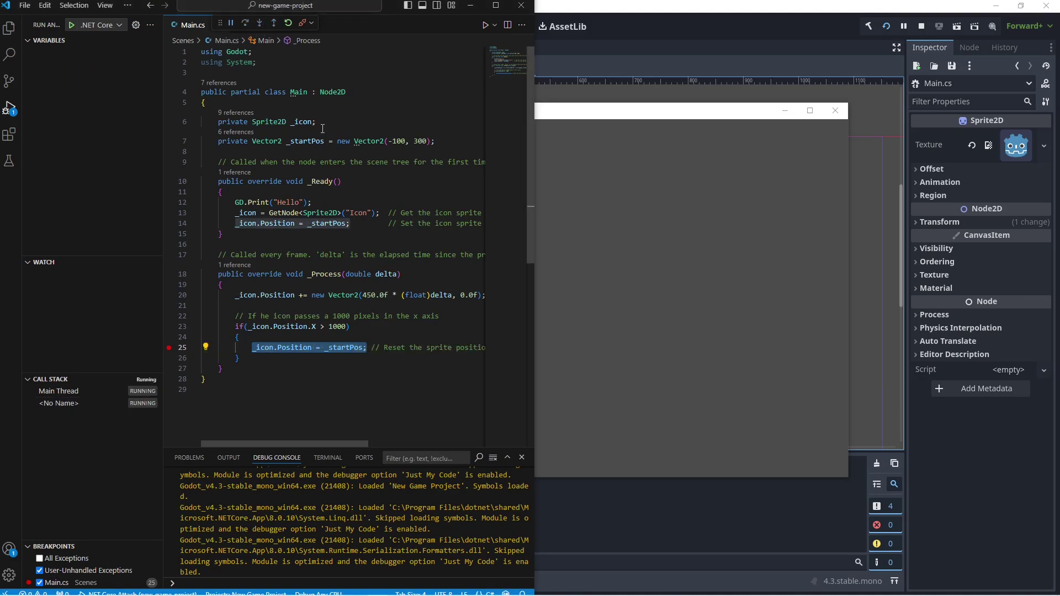